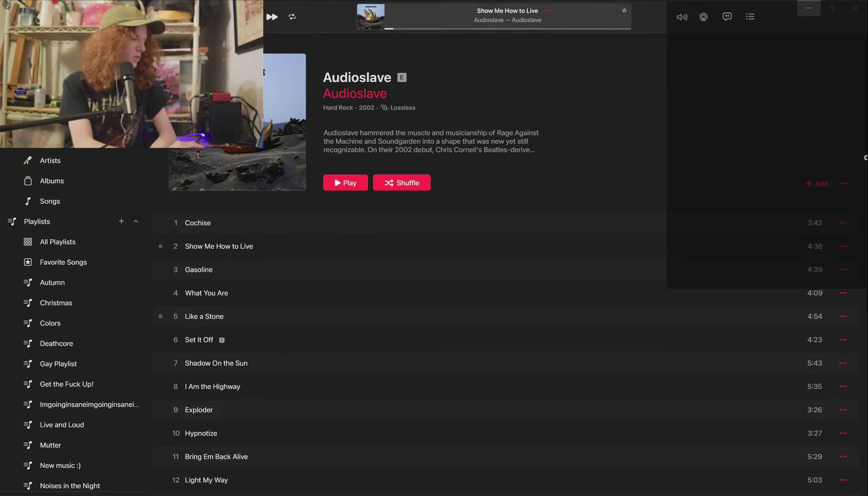
# Switch to the Album Map document in Google Docs and look over the outline from its start
pyautogui.moveTo(389, 493)
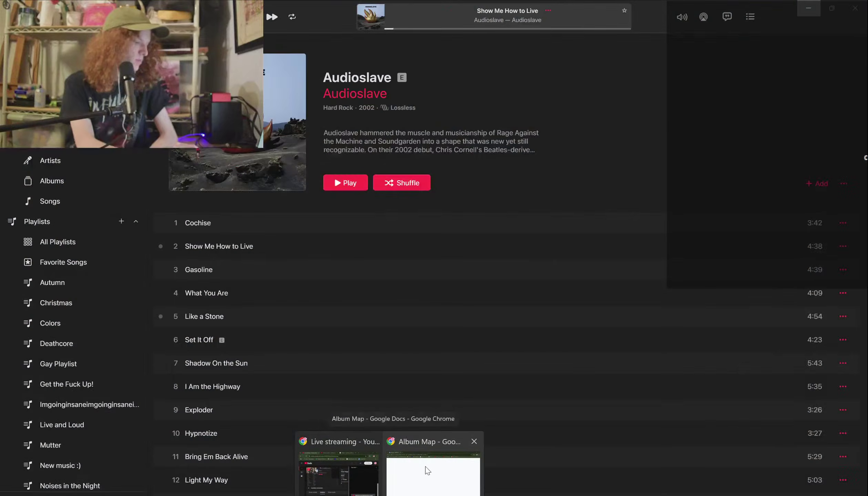
pyautogui.click(426, 466)
pyautogui.scroll(10, 301, 255)
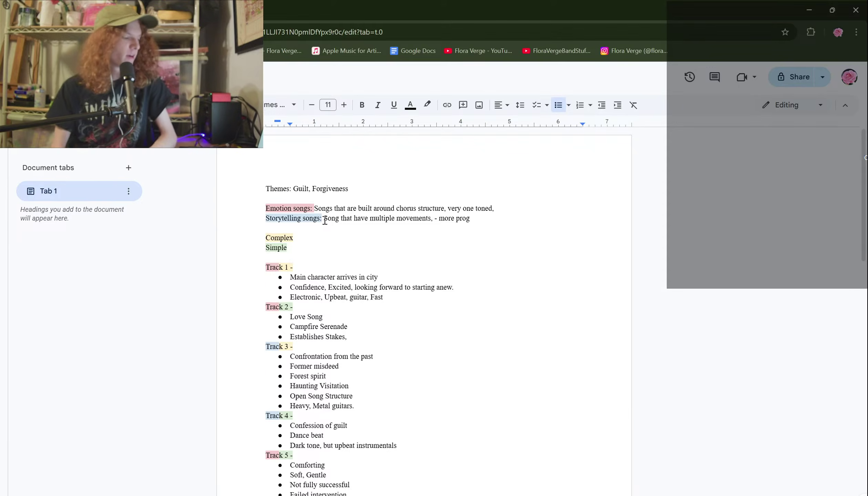
pyautogui.scroll(-5, 300, 296)
pyautogui.scroll(5, 306, 300)
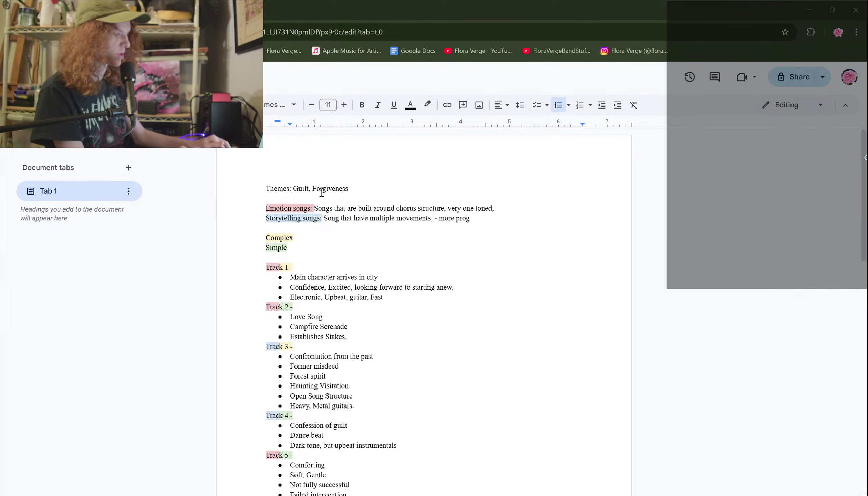
# Examine the Themes line and the Emotion songs definition in the document's opening section
pyautogui.moveTo(356, 188); pyautogui.dragTo(252, 188)
pyautogui.click(252, 188)
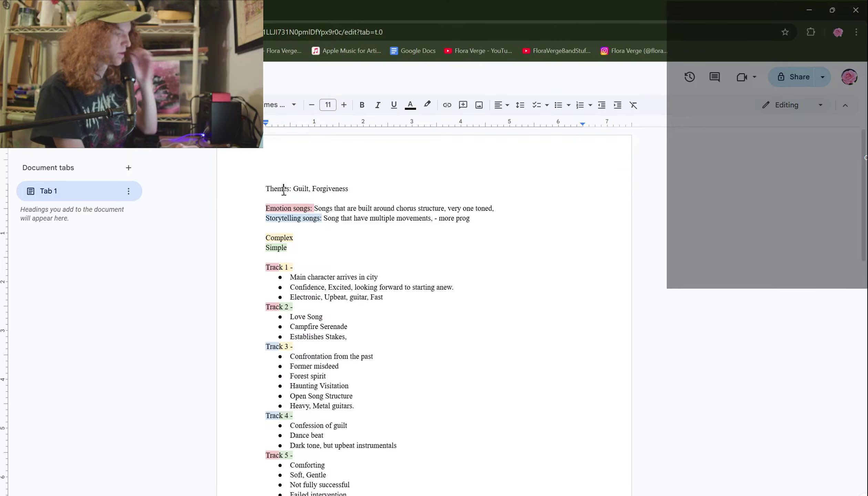
pyautogui.click(265, 198)
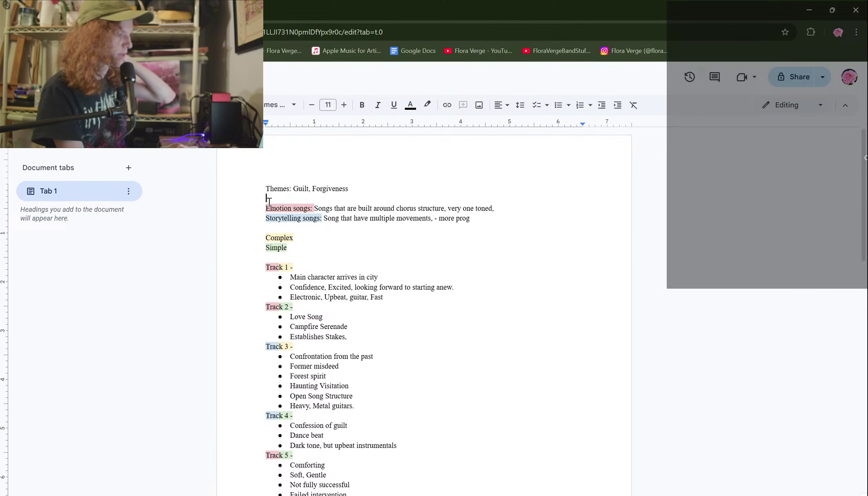
pyautogui.moveTo(265, 210); pyautogui.dragTo(312, 209)
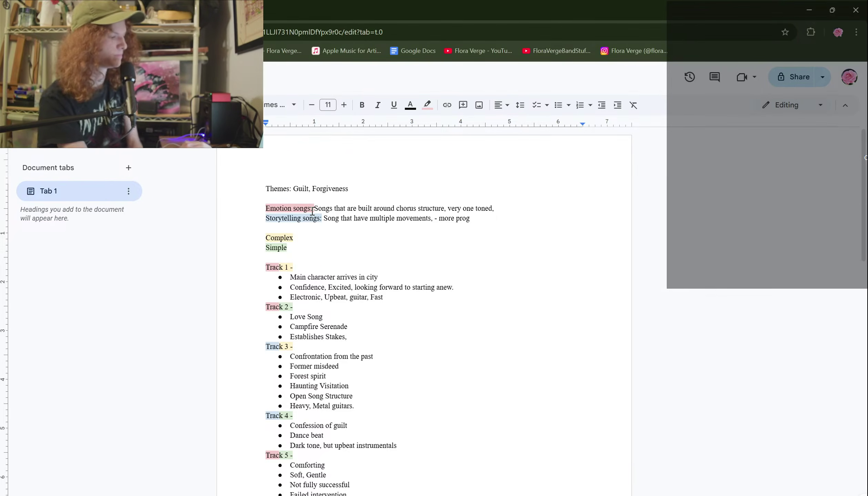
# Examine the Complex and Simple color-key labels above the track list, selecting each one in turn
pyautogui.click(306, 254)
pyautogui.scroll(-1, 306, 253)
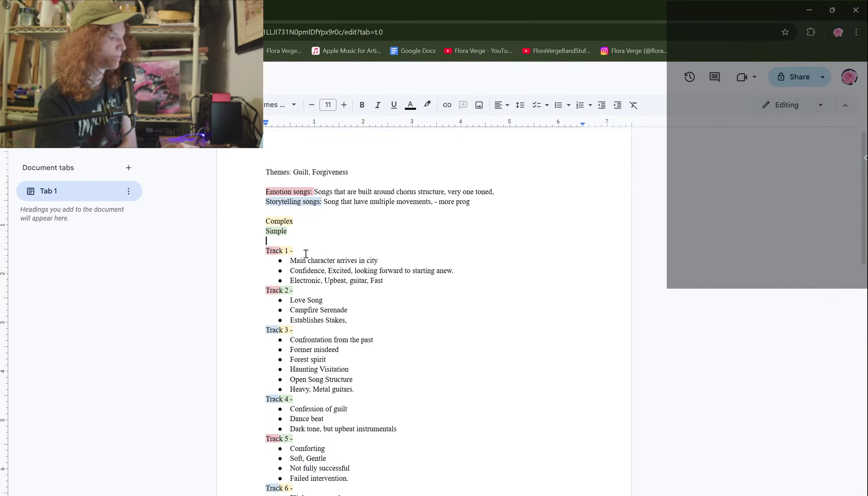
pyautogui.doubleClick(298, 225)
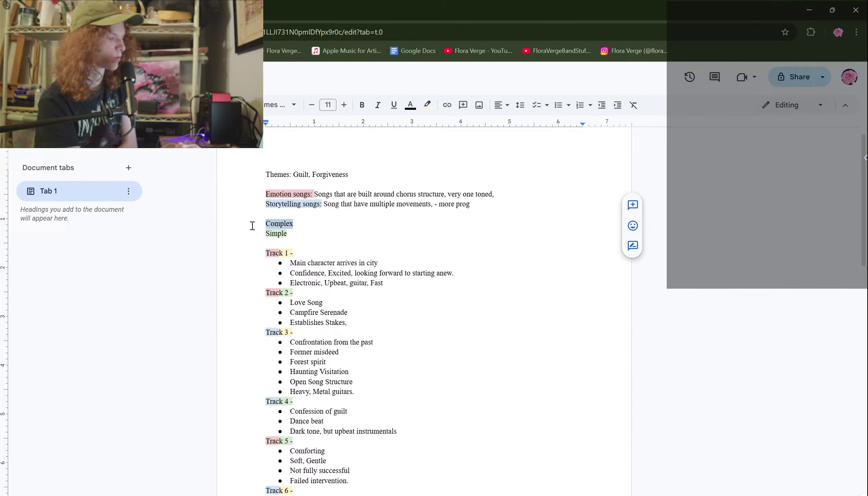
pyautogui.click(252, 225)
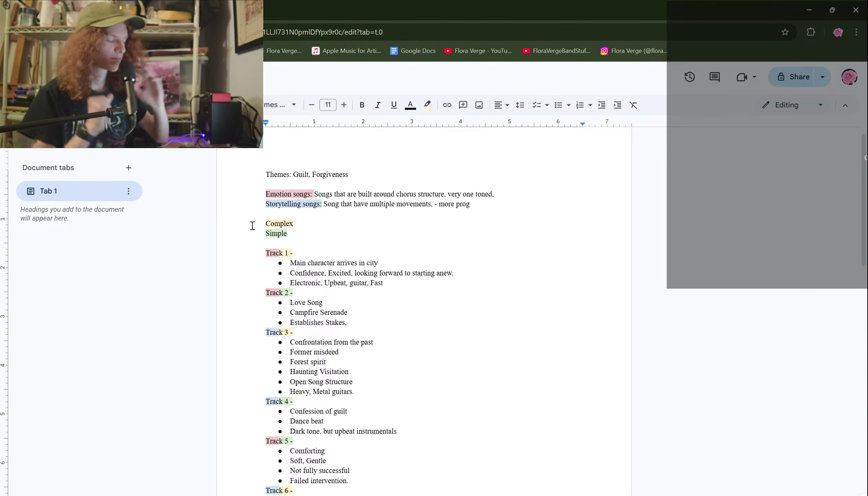
pyautogui.click(292, 234)
pyautogui.moveTo(275, 235); pyautogui.dragTo(264, 234)
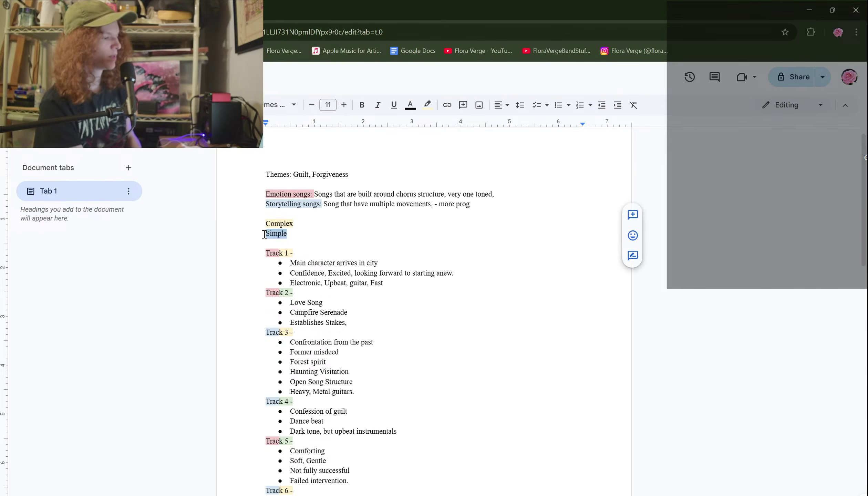
pyautogui.click(265, 234)
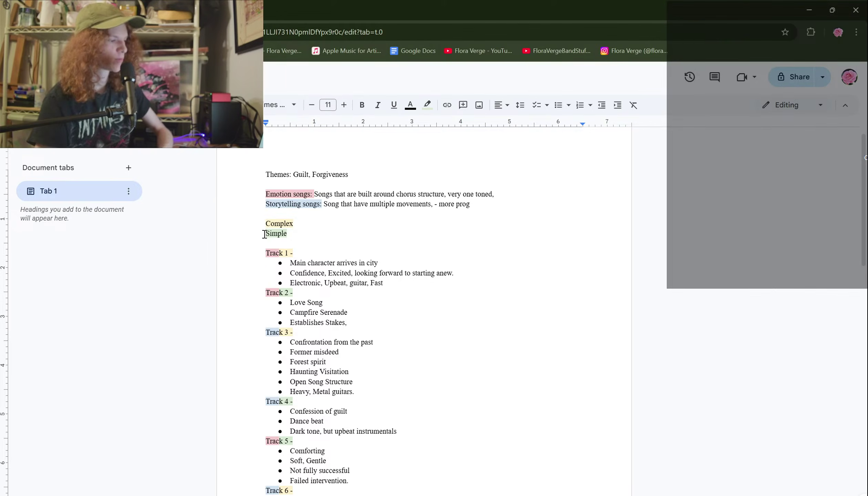
# Read through the track outline from Track 1 to the Track 8 notes on the second page
pyautogui.scroll(-1, 264, 235)
pyautogui.click(295, 230)
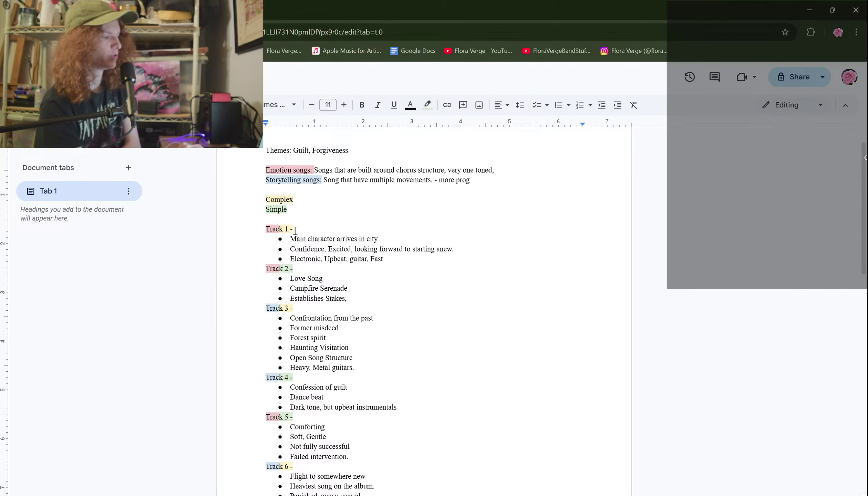
pyautogui.scroll(-1, 335, 234)
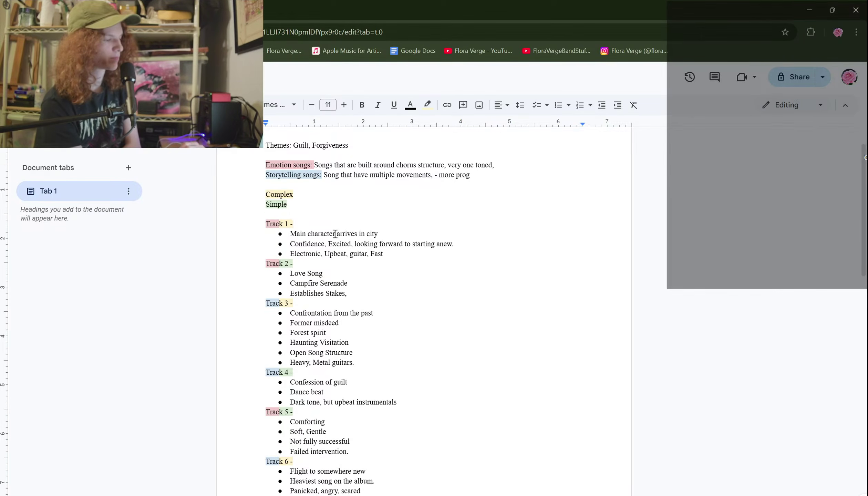
pyautogui.scroll(-1, 335, 234)
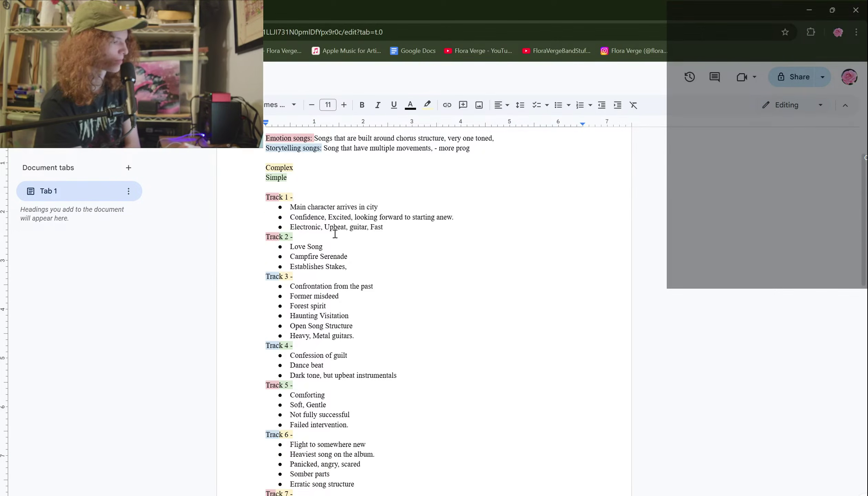
pyautogui.scroll(-3, 348, 303)
pyautogui.scroll(-4, 348, 303)
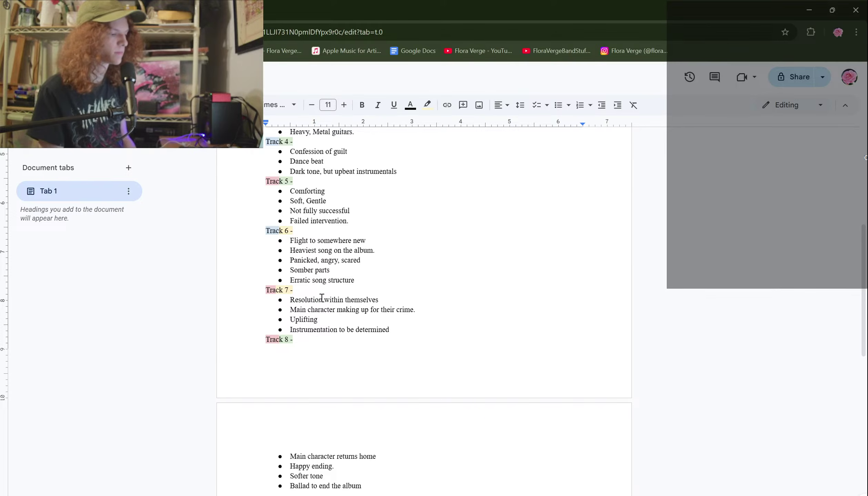
pyautogui.scroll(-2, 322, 297)
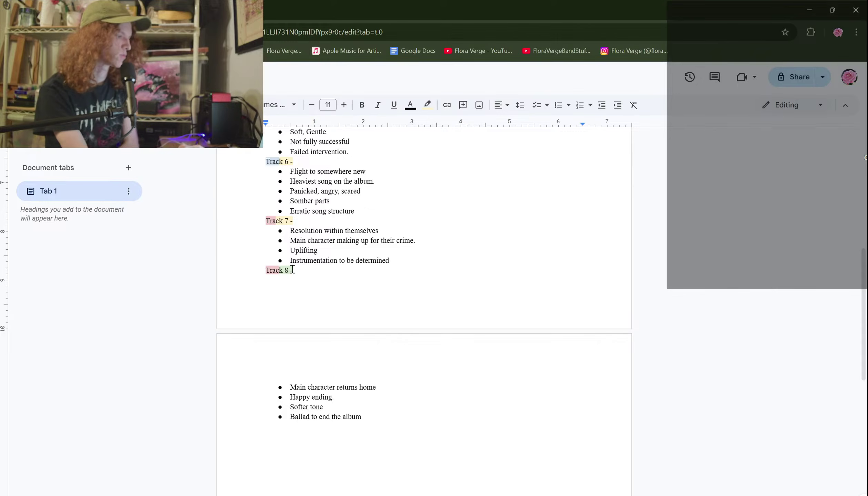
# Examine the color coding of the track headings, working backward from Track 8 to Track 4
pyautogui.moveTo(293, 270); pyautogui.dragTo(275, 273)
pyautogui.scroll(1, 258, 275)
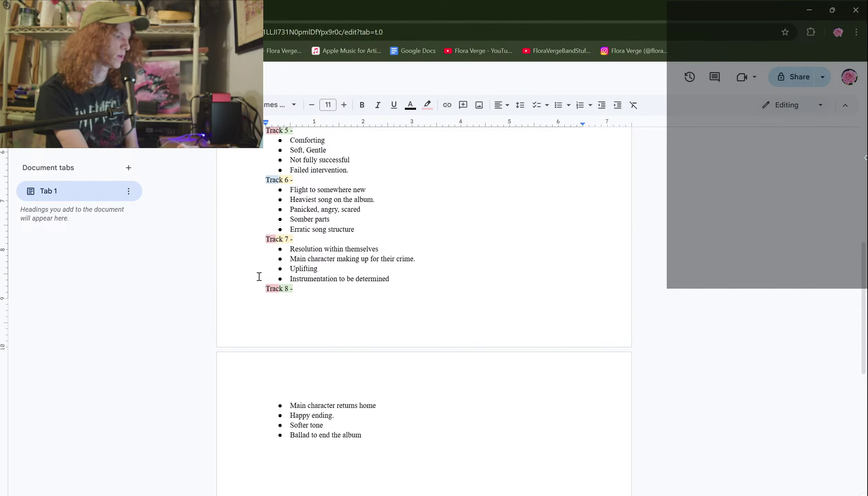
pyautogui.click(286, 240)
pyautogui.moveTo(297, 240)
pyautogui.mouseDown()
pyautogui.moveTo(275, 241)
pyautogui.moveTo(292, 249)
pyautogui.mouseUp()
pyautogui.click(272, 240)
pyautogui.scroll(2, 272, 240)
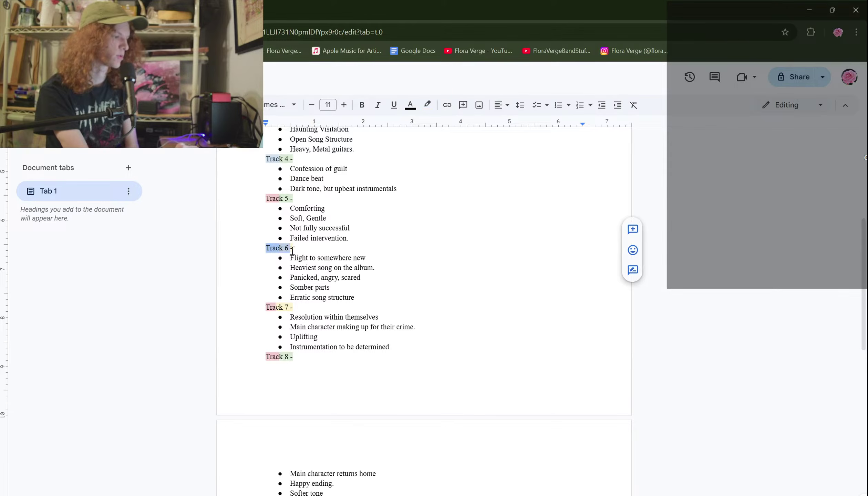
pyautogui.click(296, 251)
pyautogui.scroll(5, 296, 250)
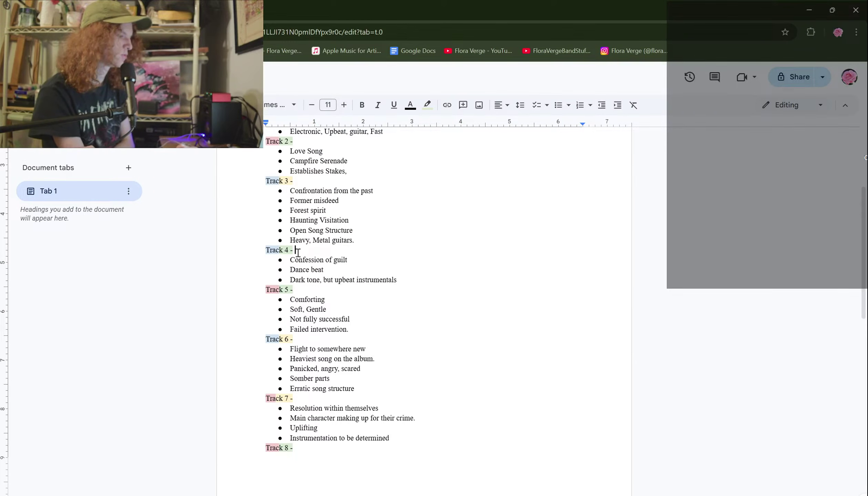
# Examine the Track 4 and Track 2 entries, and look over the outline again from the Themes line
pyautogui.click(338, 270)
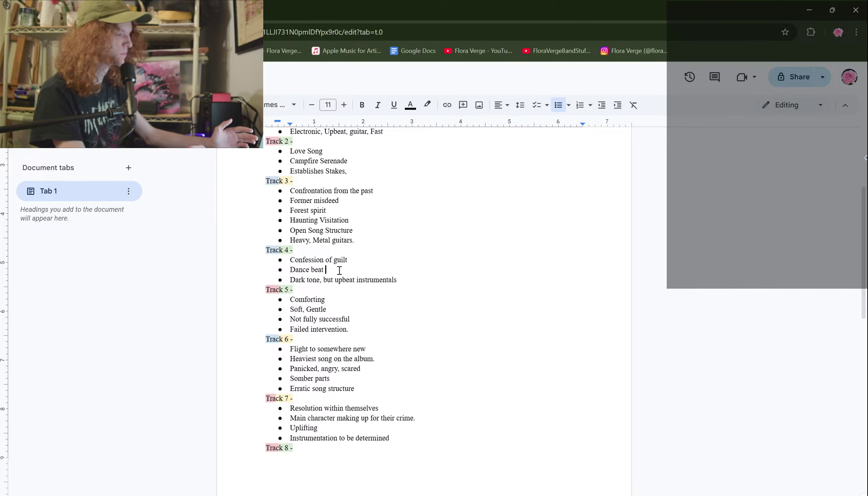
pyautogui.scroll(2, 304, 249)
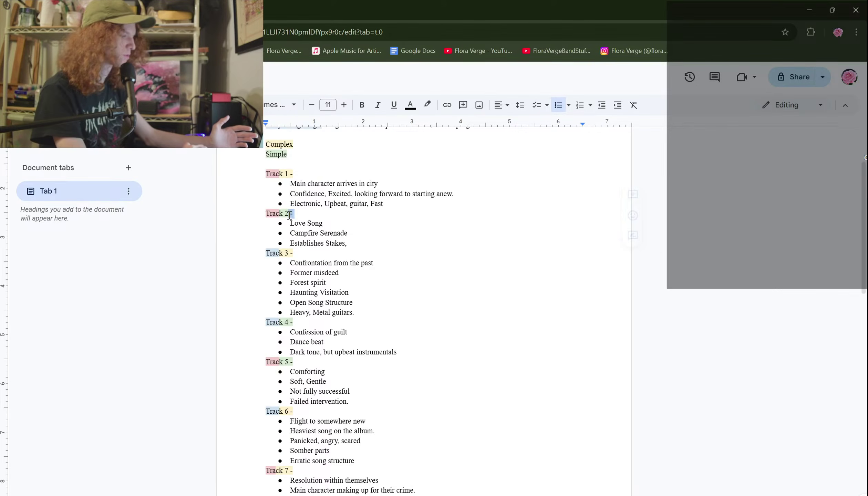
pyautogui.click(309, 214)
pyautogui.scroll(-1, 309, 215)
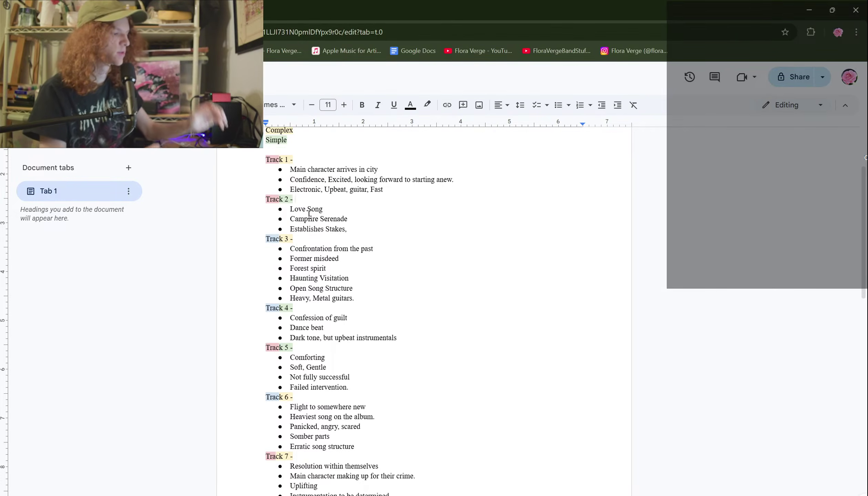
pyautogui.scroll(3, 308, 214)
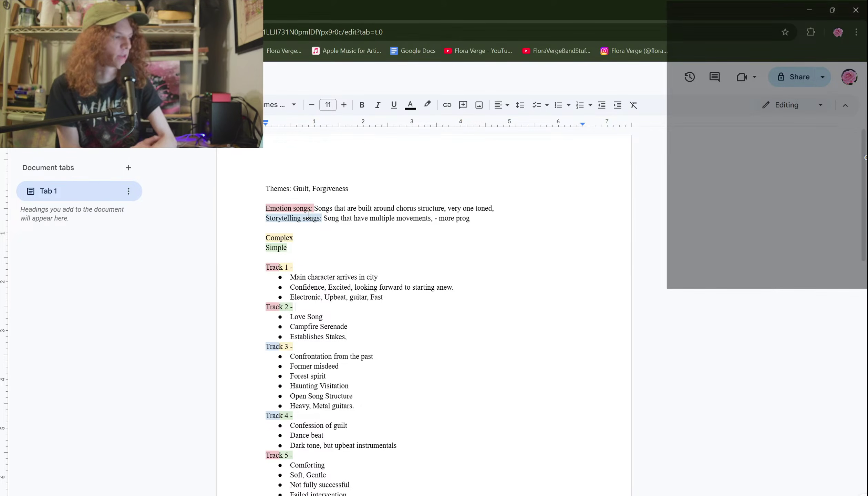
pyautogui.scroll(-5, 309, 214)
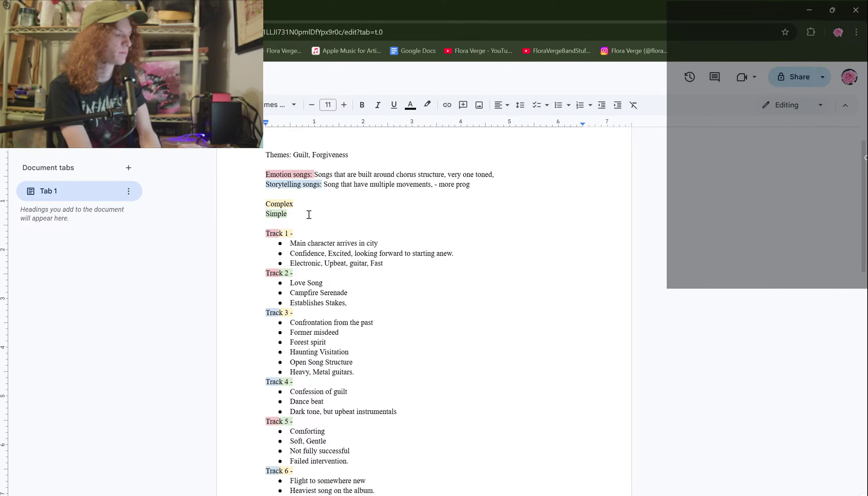
pyautogui.scroll(-3, 309, 214)
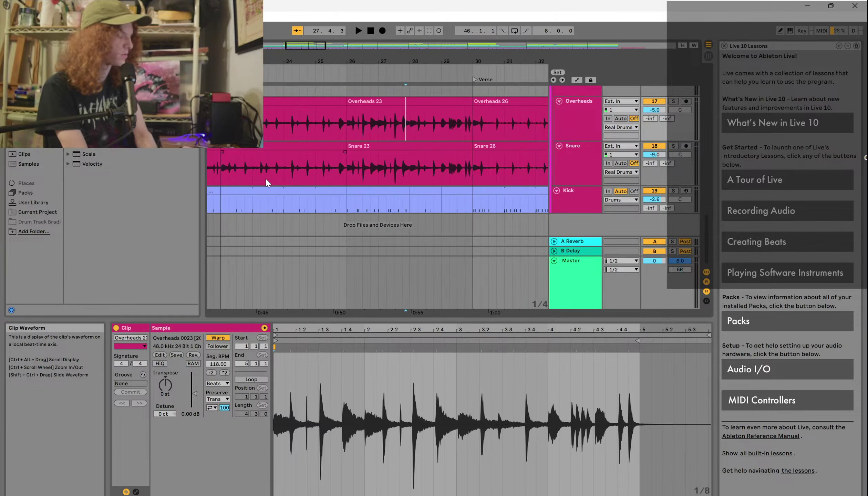
# Switch to the Ableton Live project, place the playhead at the Chorus marker, and look over the synth, guitar and bass tracks
pyautogui.scroll(-3, 265, 177)
pyautogui.click(330, 122)
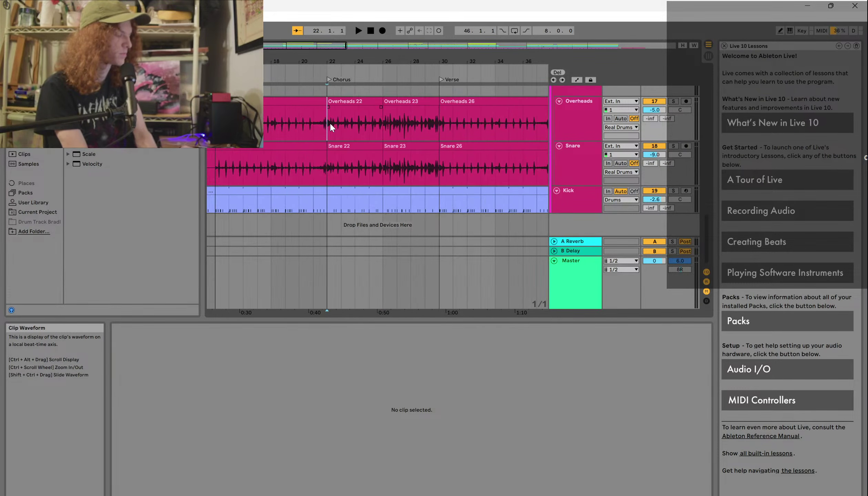
pyautogui.scroll(15, 330, 124)
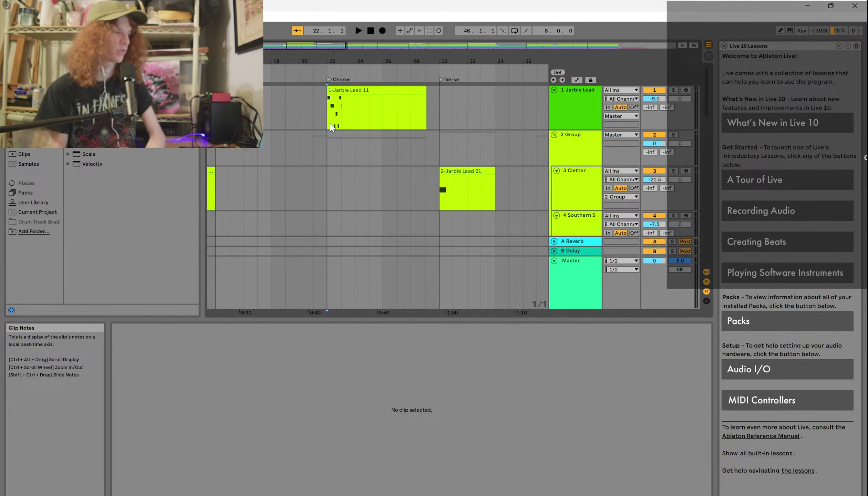
pyautogui.hscroll(-5, 331, 126)
pyautogui.scroll(-10, 331, 127)
pyautogui.scroll(-3, 330, 123)
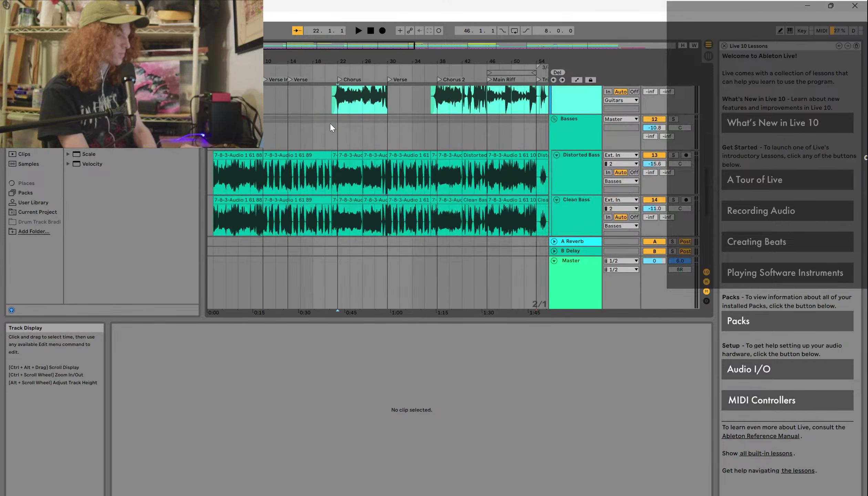
# Play the arrangement from the first Center Guitar clip at bar 2 while viewing the bass and drum tracks
pyautogui.scroll(5, 379, 161)
pyautogui.click(214, 157)
pyautogui.press('space')
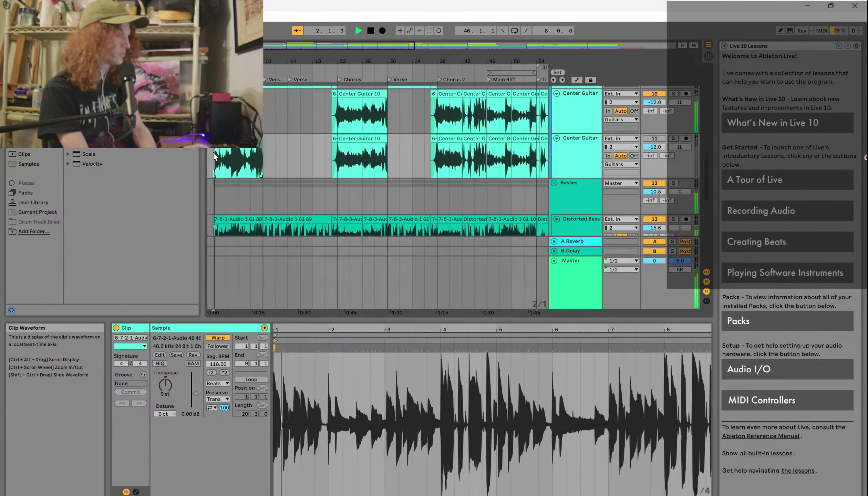
pyautogui.scroll(-5, 214, 157)
pyautogui.scroll(-2, 213, 153)
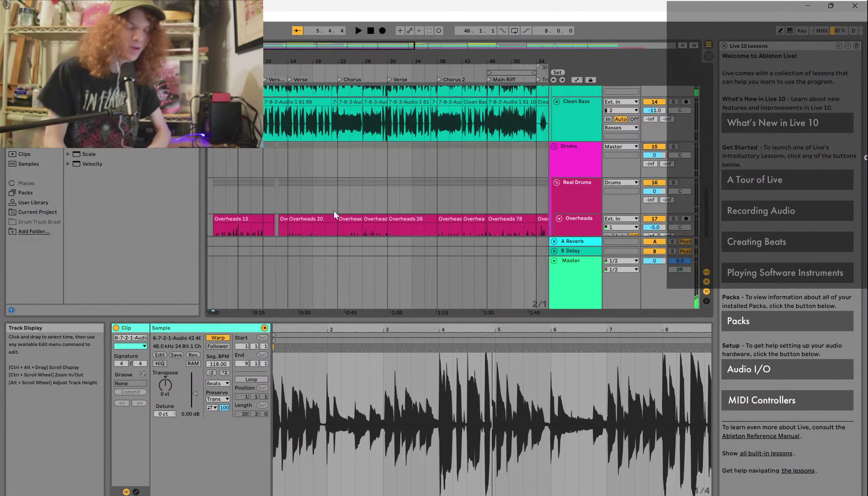
# Play the arrangement from the Verse Intro marker at bar 10
pyautogui.scroll(5, 333, 210)
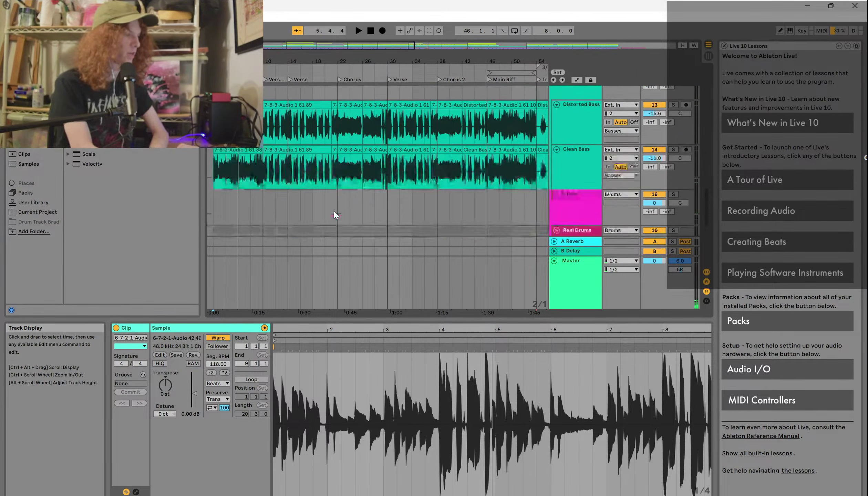
pyautogui.press('+')
pyautogui.press('+')
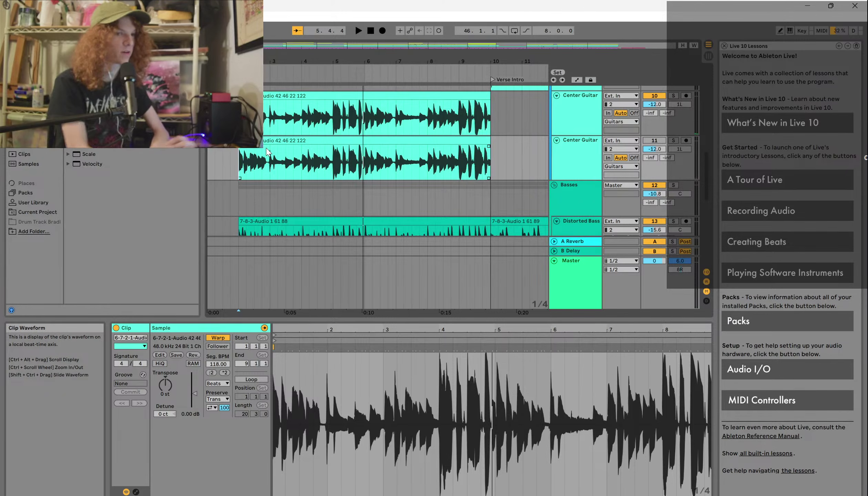
pyautogui.hscroll(3, 361, 138)
pyautogui.click(418, 113)
pyautogui.press('space')
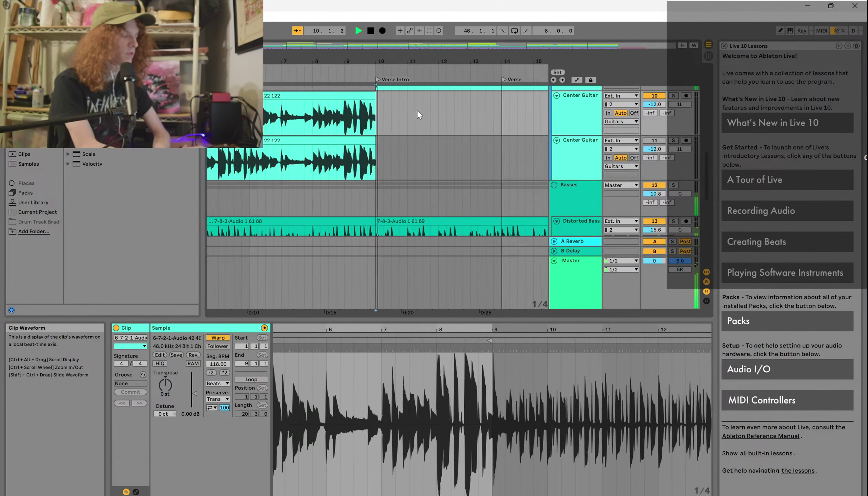
# Stop playback and look over the arrangement's later sections, from the breakdown through the Outro
pyautogui.press('-')
pyautogui.press('-')
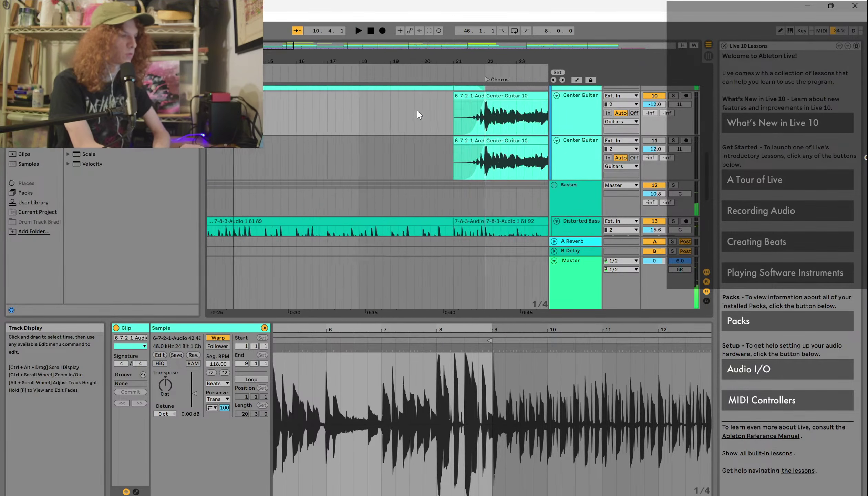
pyautogui.hscroll(-1, 417, 113)
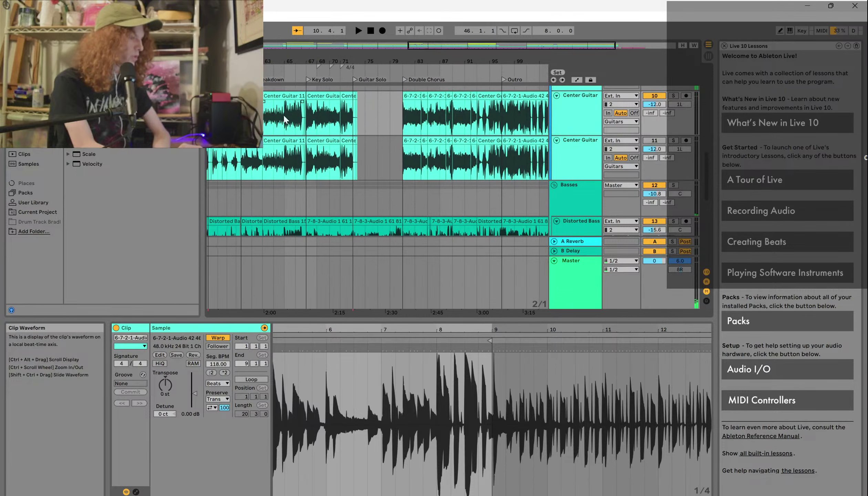
# Play a short passage of the arrangement from the 7/4 Breakdown marker at bar 61
pyautogui.click(236, 119)
pyautogui.press('space')
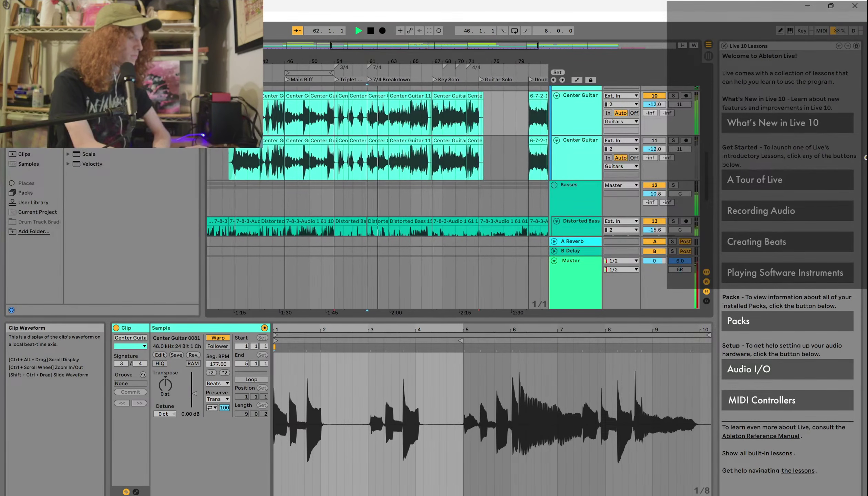
pyautogui.press('space')
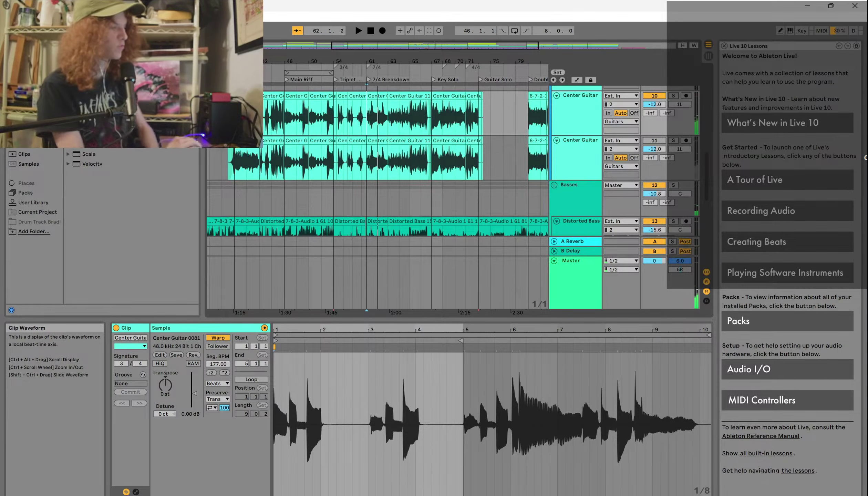
# Bring the drum tracks into view and play a short passage from bar 26 in the middle of the Chorus
pyautogui.scroll(-5, 379, 162)
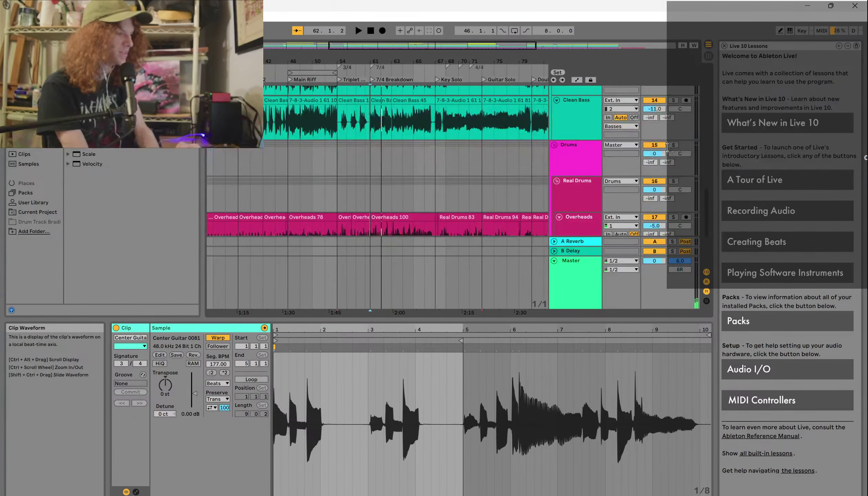
pyautogui.scroll(-3, 454, 169)
pyautogui.hscroll(-5, 454, 166)
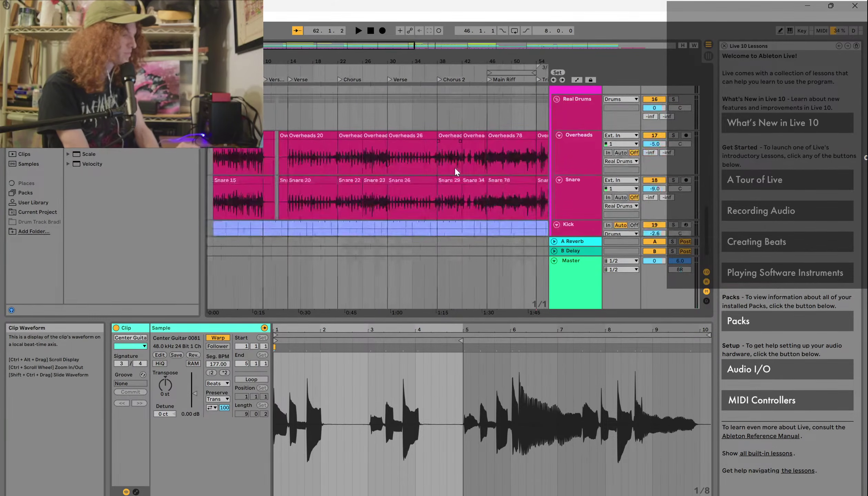
pyautogui.click(368, 119)
pyautogui.press('space')
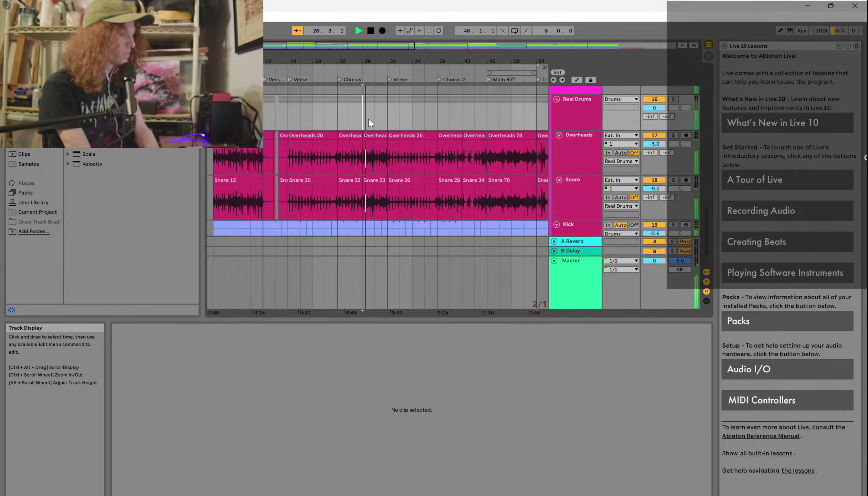
pyautogui.press('space')
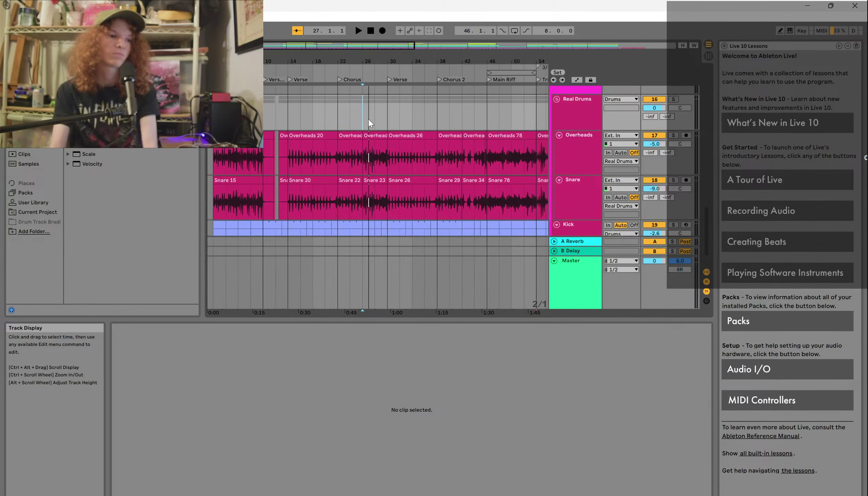
# Play a short passage of the arrangement from the Outro marker at bar 97
pyautogui.hscroll(3, 368, 119)
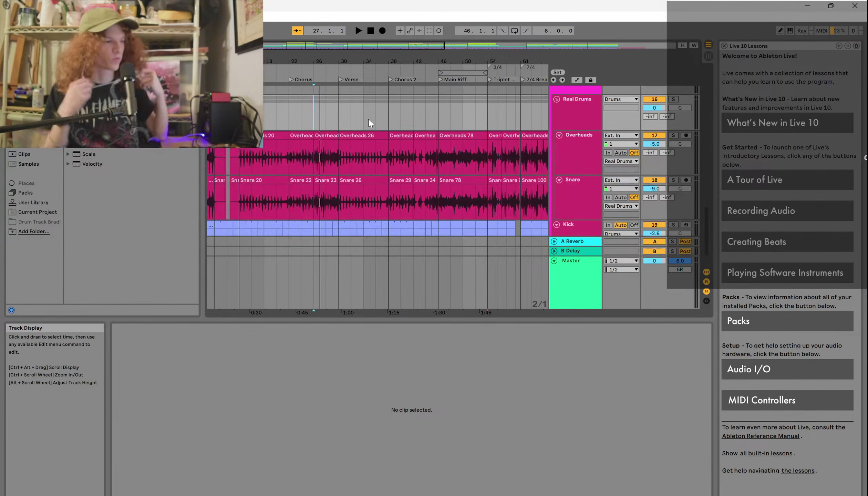
pyautogui.hscroll(15, 368, 119)
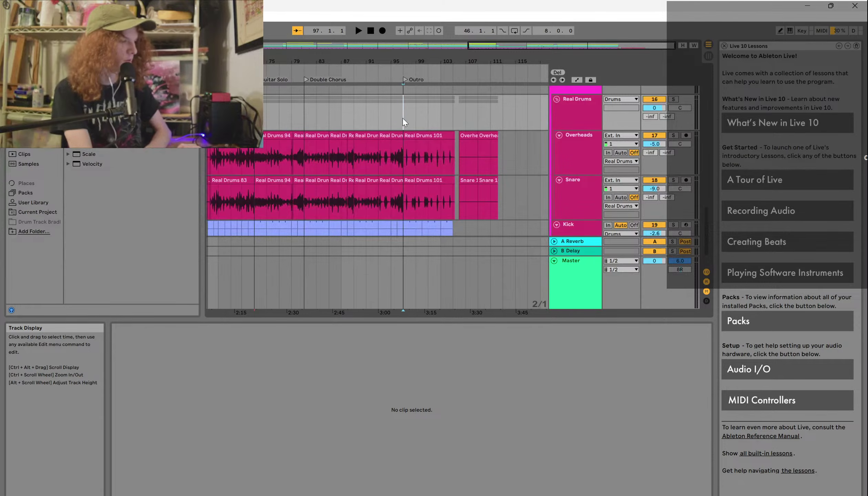
pyautogui.press('space')
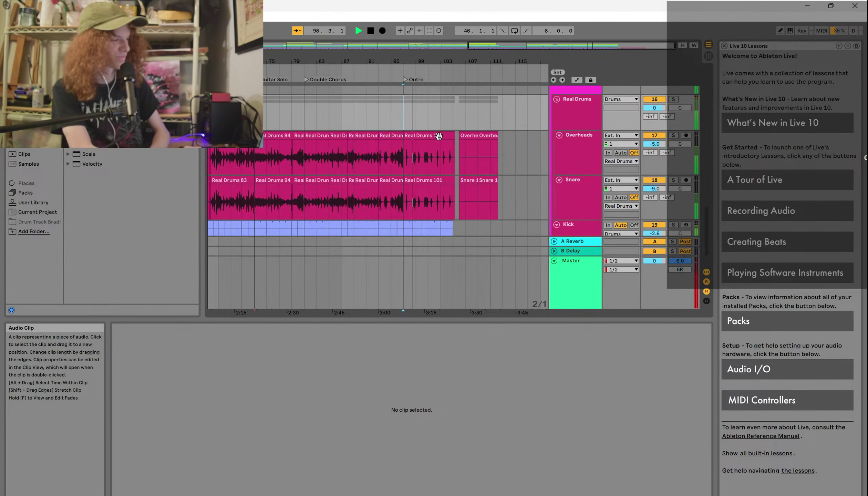
pyautogui.press('space')
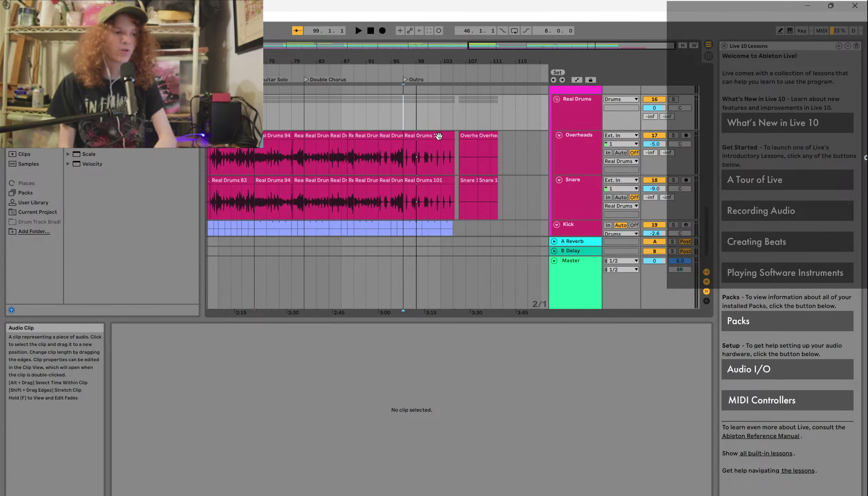
# Play a short passage from the first Verse marker at bar 14 while viewing the Overheads, Snare and Kick tracks
pyautogui.scroll(-2, 438, 135)
pyautogui.hscroll(-10, 438, 135)
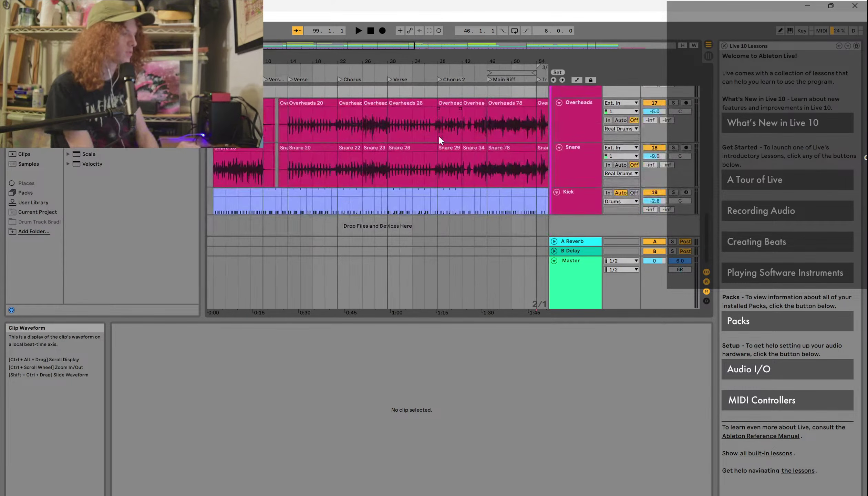
pyautogui.press('space')
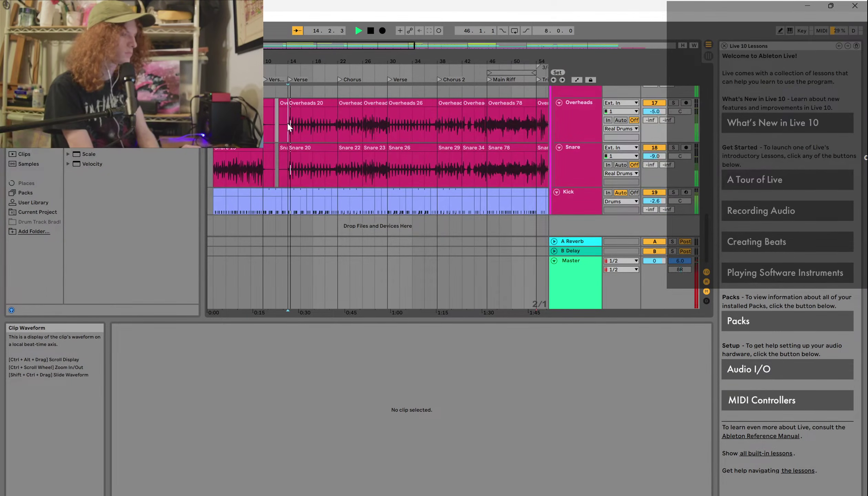
pyautogui.press('space')
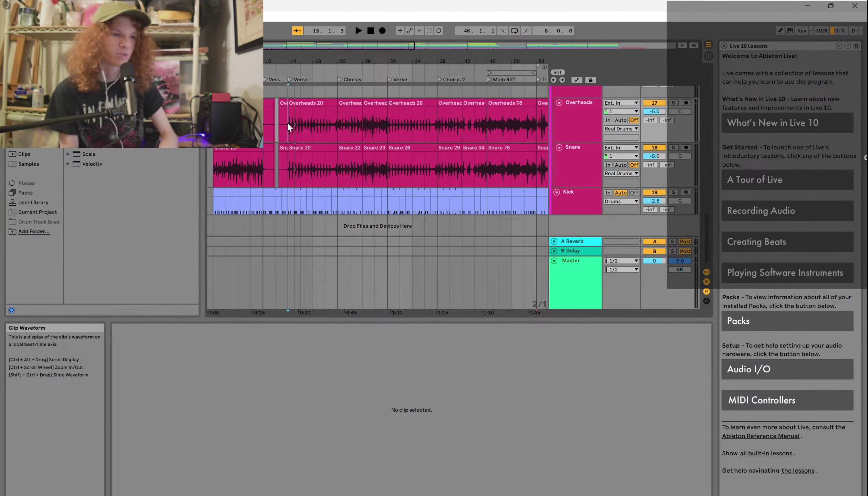
# Play a short passage from the second Verse at bar 30, with all tracks unsoloed and the Center Guitar tracks in view
pyautogui.scroll(3, 288, 127)
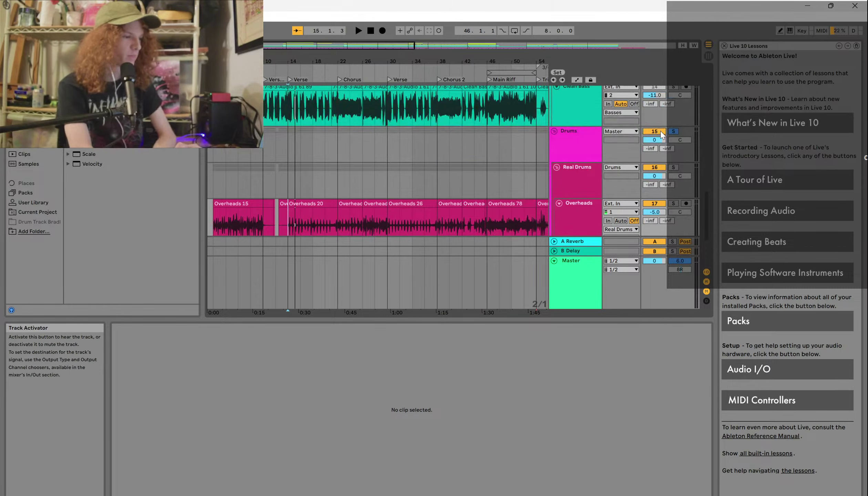
pyautogui.scroll(5, 385, 164)
pyautogui.hscroll(2, 360, 139)
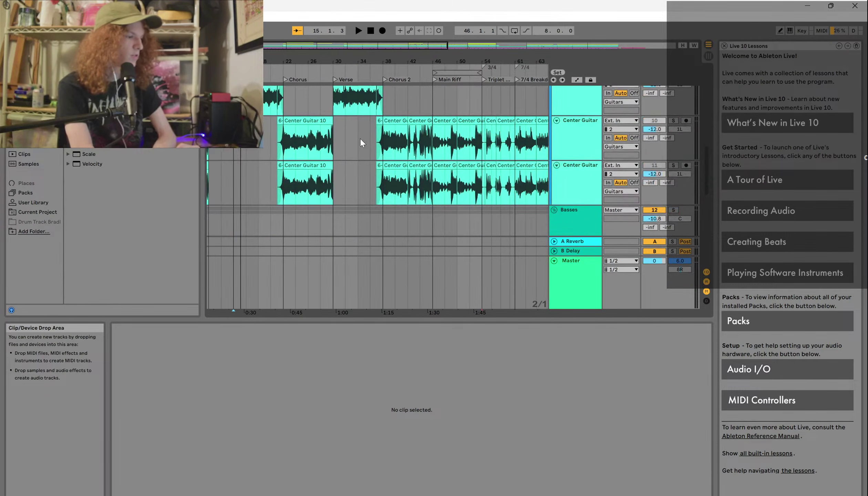
pyautogui.click(335, 139)
pyautogui.hscroll(-2, 334, 139)
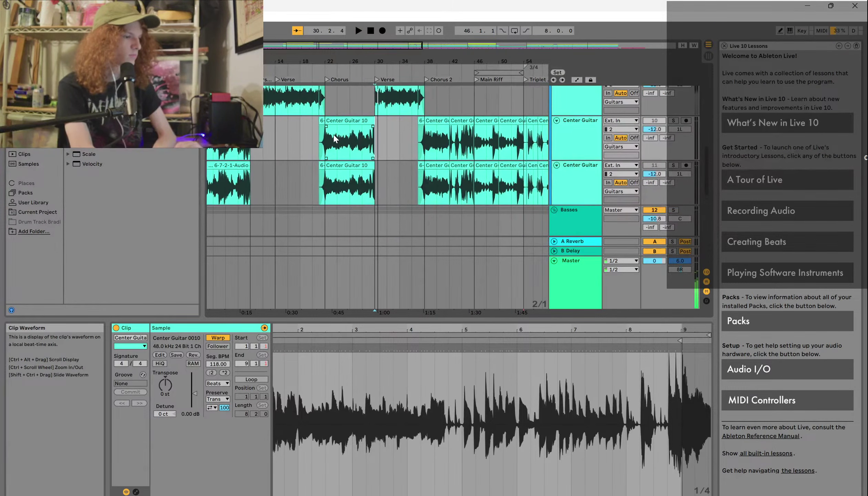
pyautogui.scroll(-3, 333, 134)
pyautogui.scroll(-4, 333, 134)
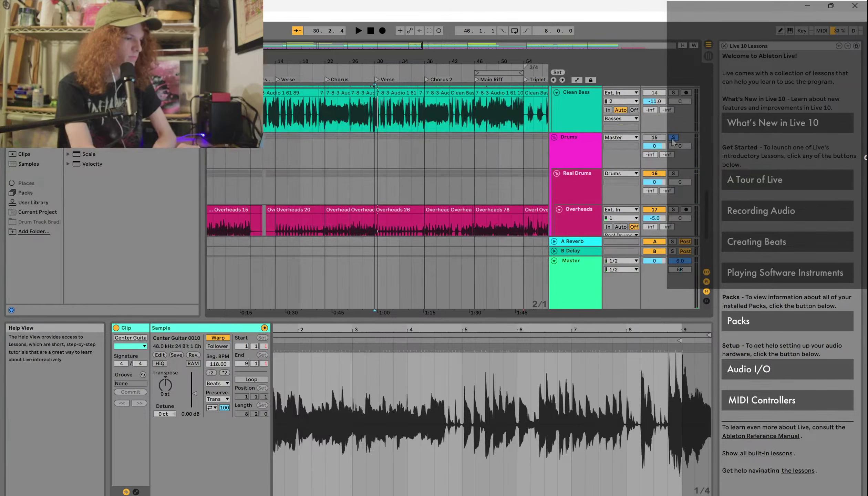
pyautogui.scroll(6, 485, 156)
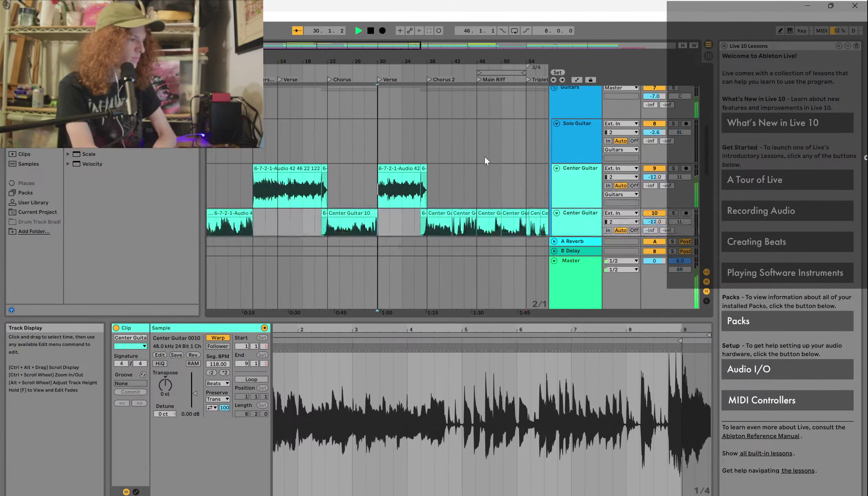
pyautogui.press('space')
pyautogui.press('space')
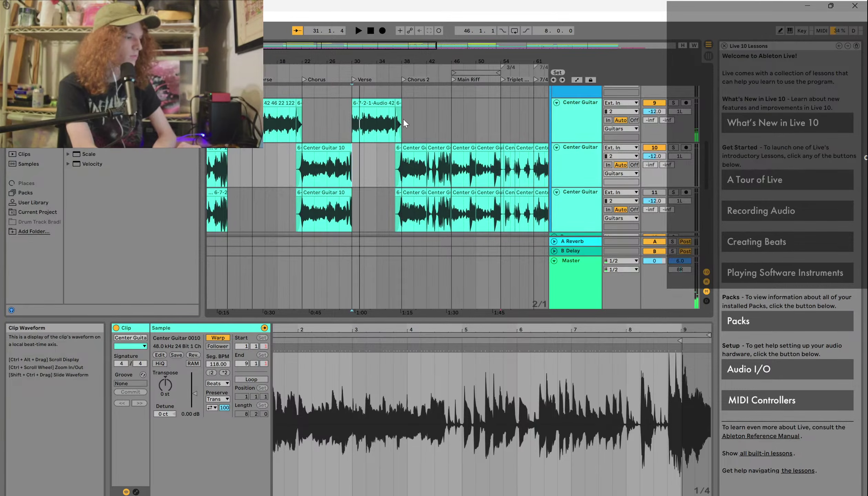
# Play the arrangement from the Chorus 2 marker at bar 38 and again from bar 42
pyautogui.click(402, 121)
pyautogui.press('space')
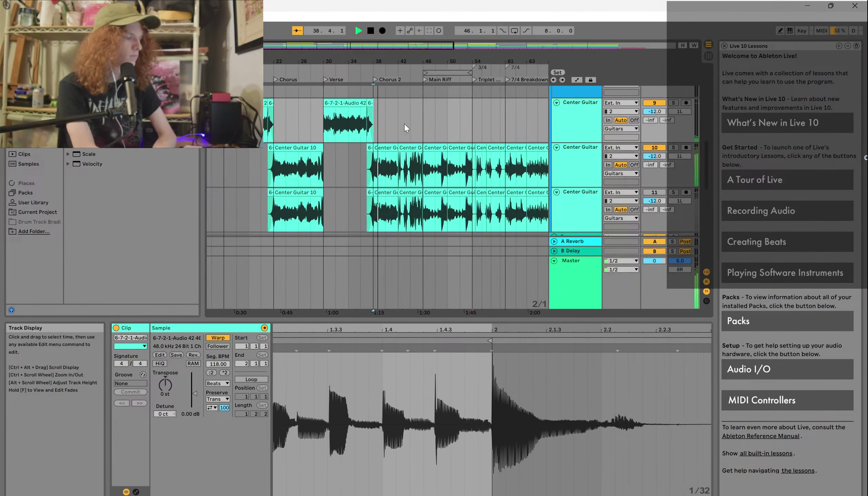
pyautogui.click(391, 128)
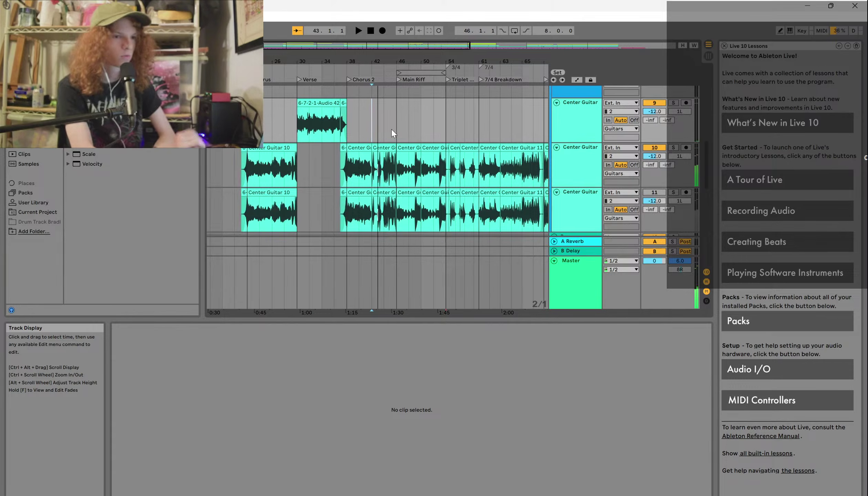
# Select the start of the Southern Skies clip at bar 67 and play the Key Solo section
pyautogui.hscroll(3, 392, 129)
pyautogui.scroll(5, 385, 120)
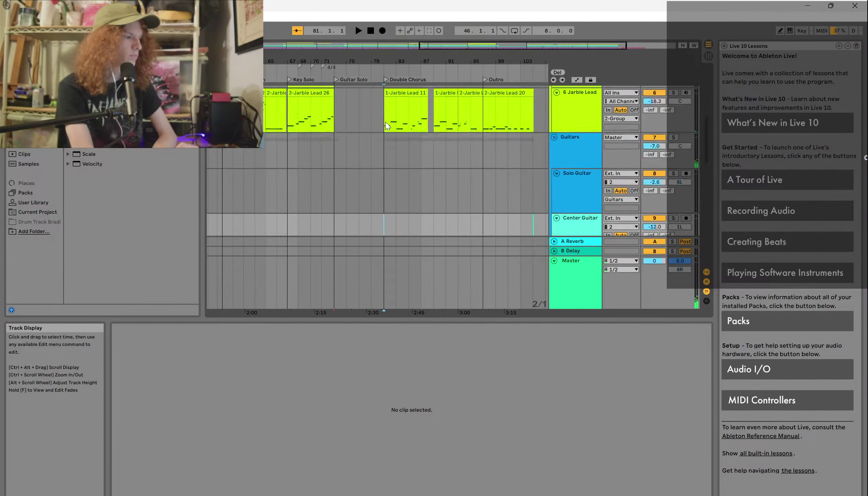
pyautogui.click(385, 121)
pyautogui.click(287, 170)
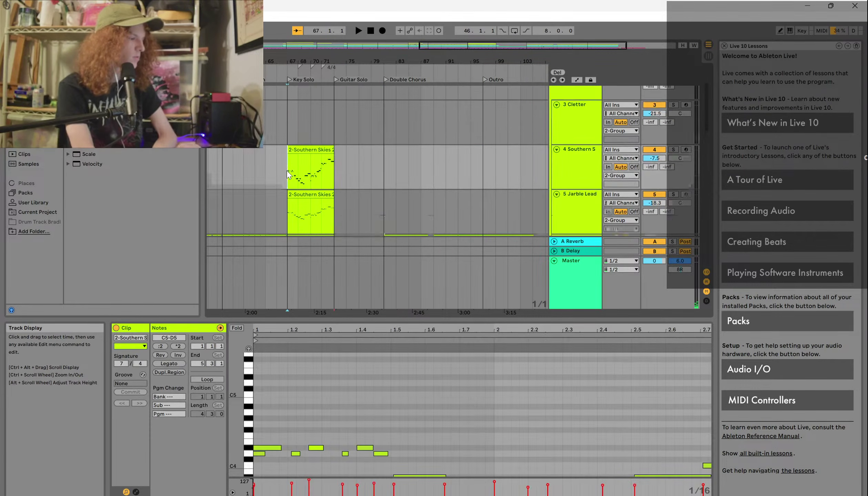
pyautogui.scroll(-1, 287, 170)
pyautogui.press('space')
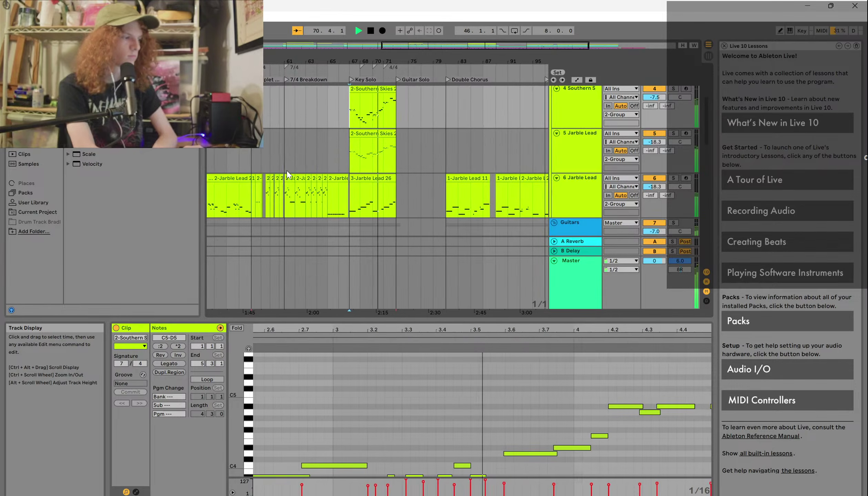
pyautogui.press('space')
# Examine the synth clips around the Key Solo, then those in the Main Riff, the Outro and the earlier verse and chorus sections
pyautogui.scroll(2, 288, 174)
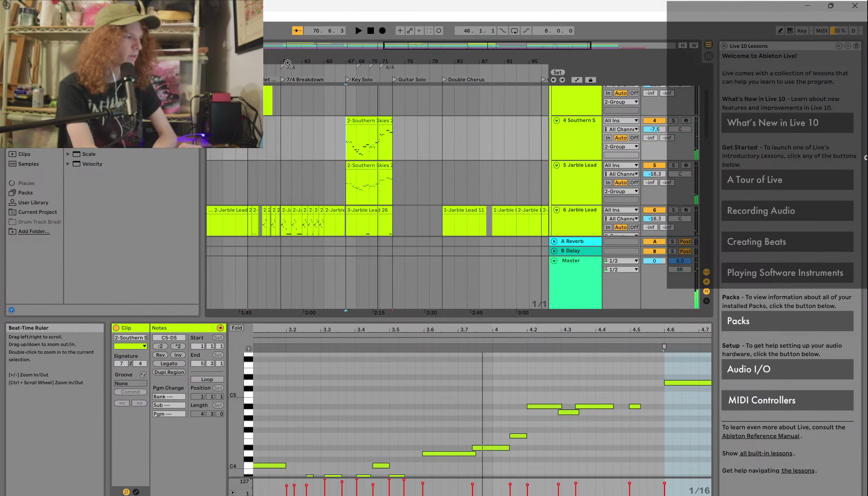
pyautogui.keyDown('ctrl'); pyautogui.scroll(4, 287, 79); pyautogui.keyUp('ctrl')
pyautogui.hscroll(-10, 350, 122)
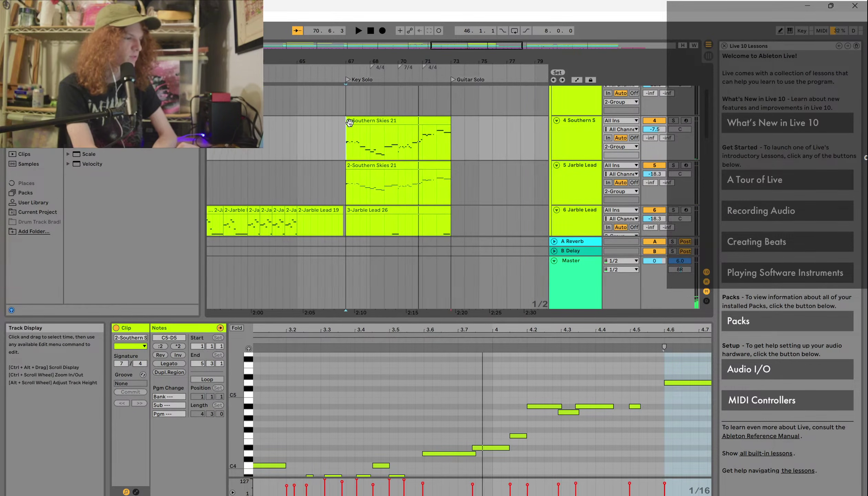
pyautogui.hscroll(-8, 349, 123)
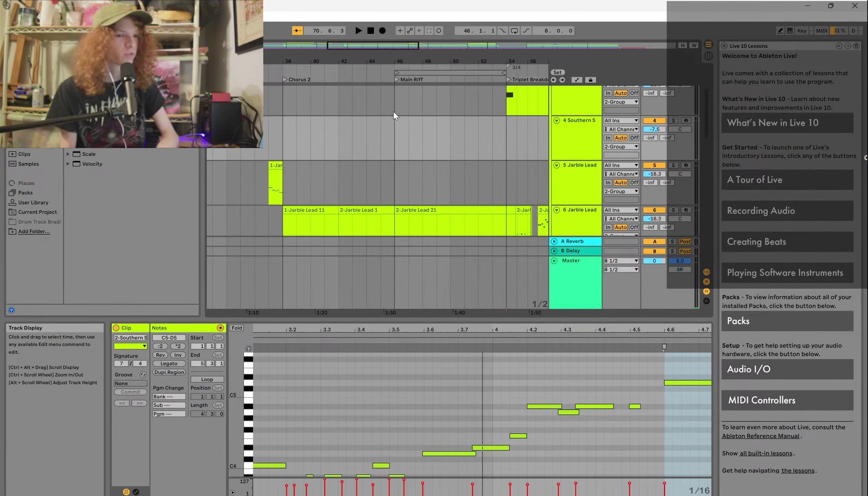
pyautogui.hscroll(15, 393, 112)
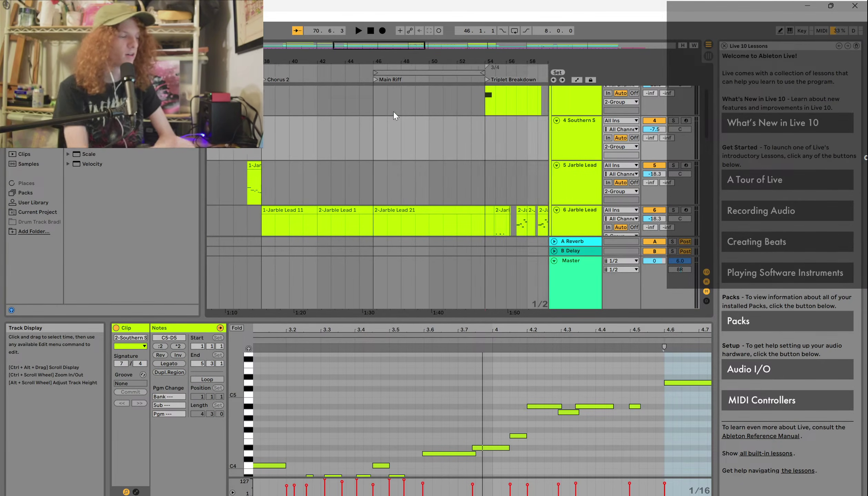
pyautogui.hscroll(3, 393, 110)
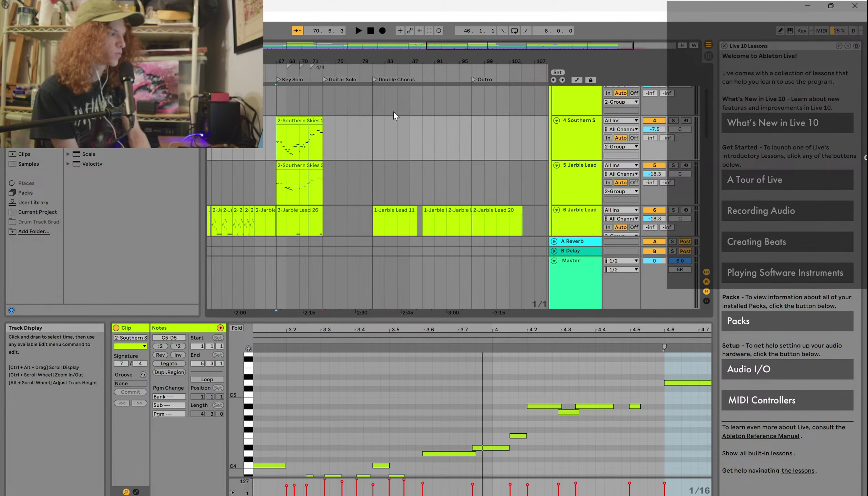
pyautogui.hscroll(-10, 393, 110)
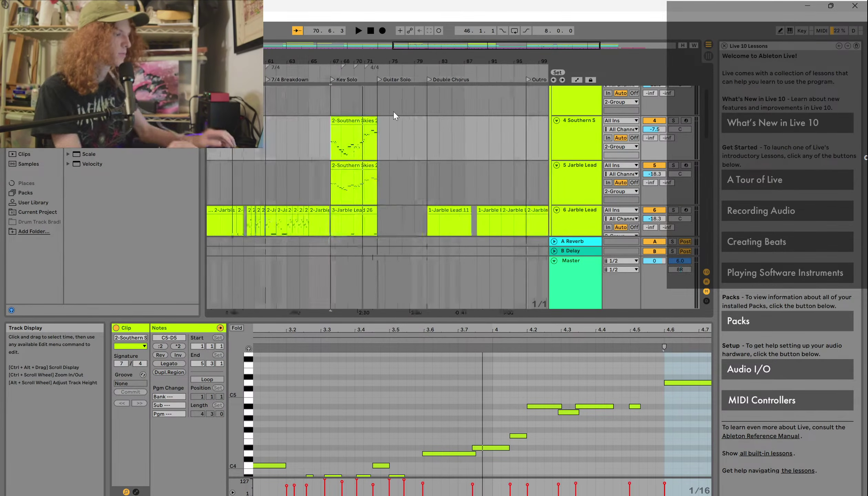
pyautogui.scroll(5, 393, 111)
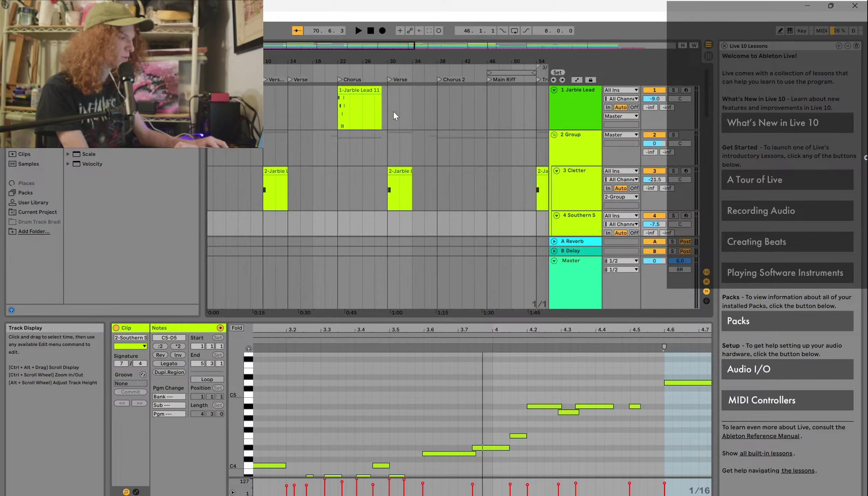
# Play the Jarble Lead clip from the Chorus marker at bar 22, with its notes zoomed in
pyautogui.click(339, 112)
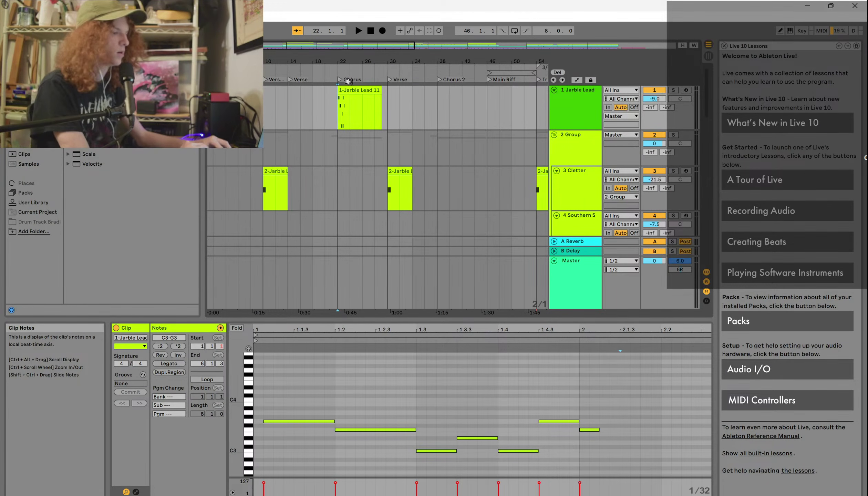
pyautogui.press('z')
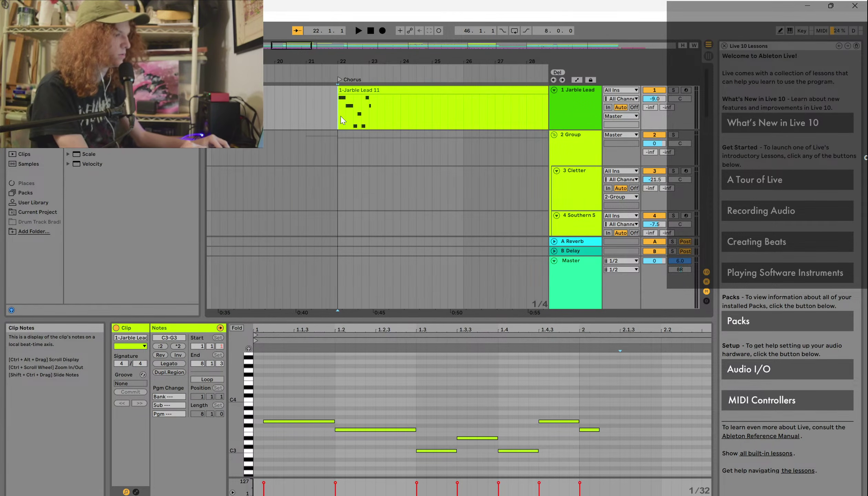
pyautogui.press('-')
pyautogui.hscroll(2, 340, 116)
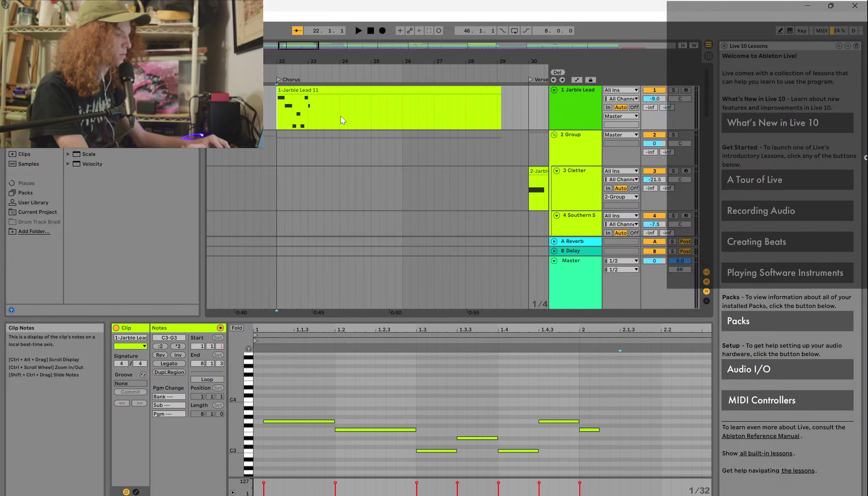
pyautogui.press('space')
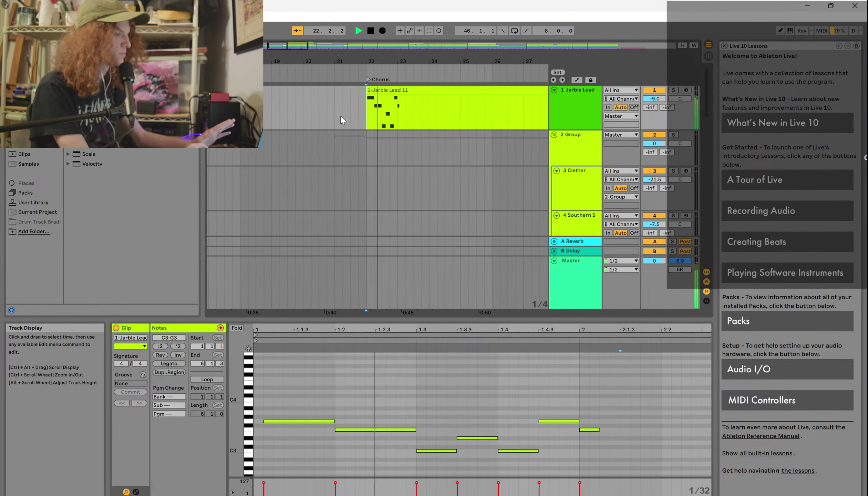
# Play the opening phrase of the Jarble Lead clip at the Chorus marker, replaying it from bar 21
pyautogui.press('space')
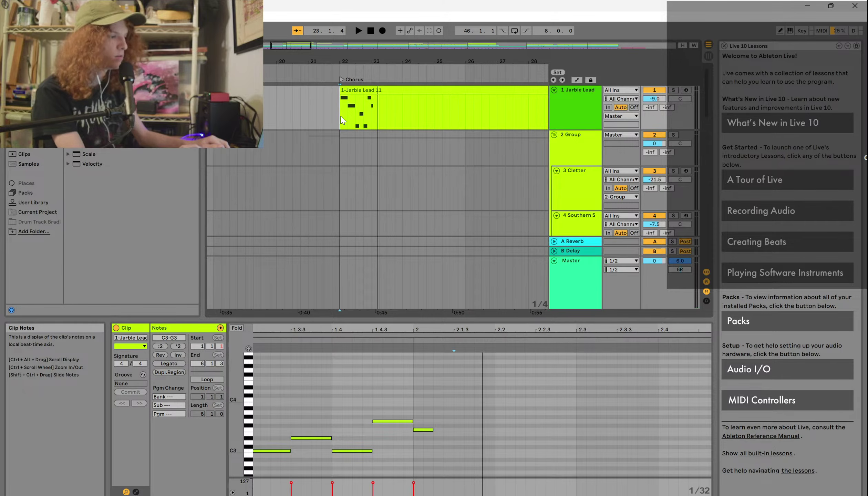
pyautogui.press('space')
pyautogui.click(340, 116)
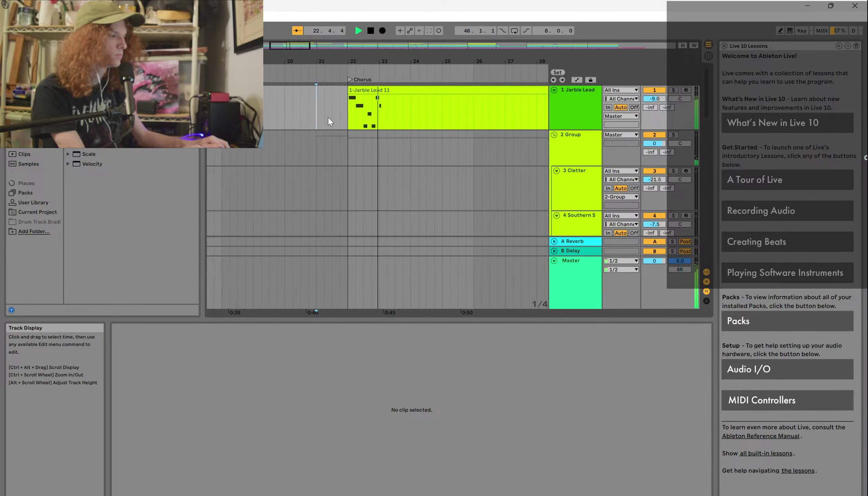
pyautogui.press('space')
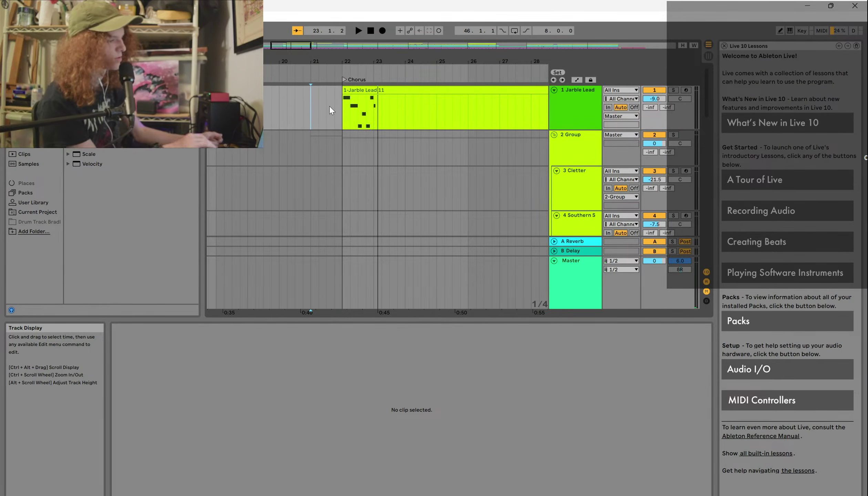
pyautogui.hscroll(-3, 330, 106)
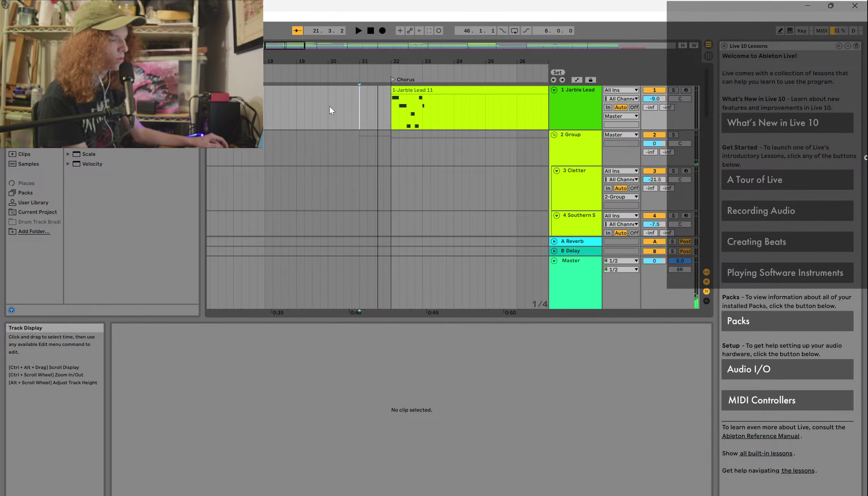
pyautogui.press('space')
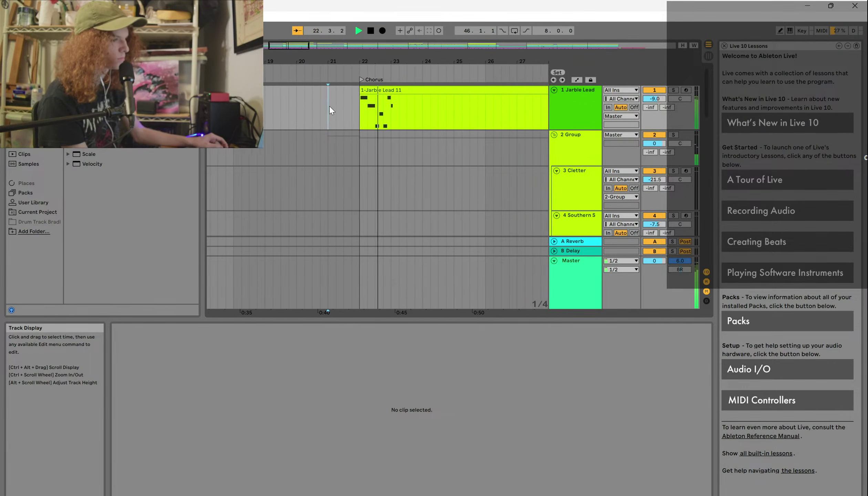
pyautogui.press('space')
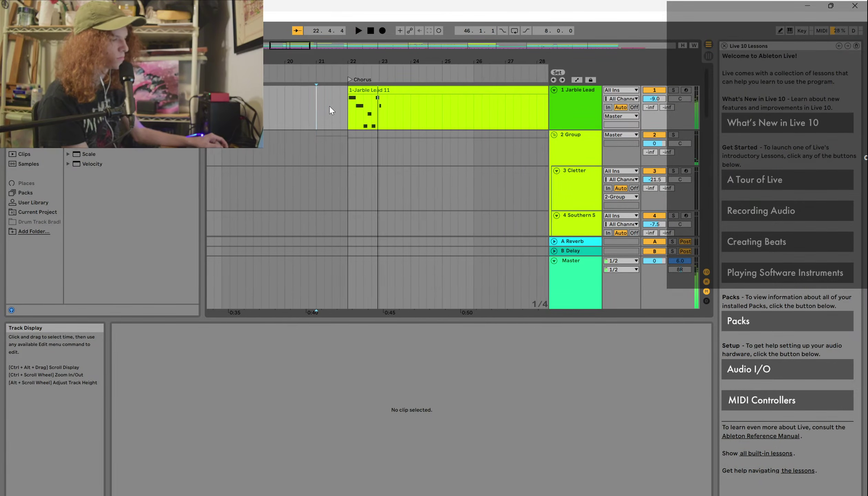
# Open the notes of the Jarble Lead chorus clip around beat 2 and turn on Draw Mode
pyautogui.click(392, 93)
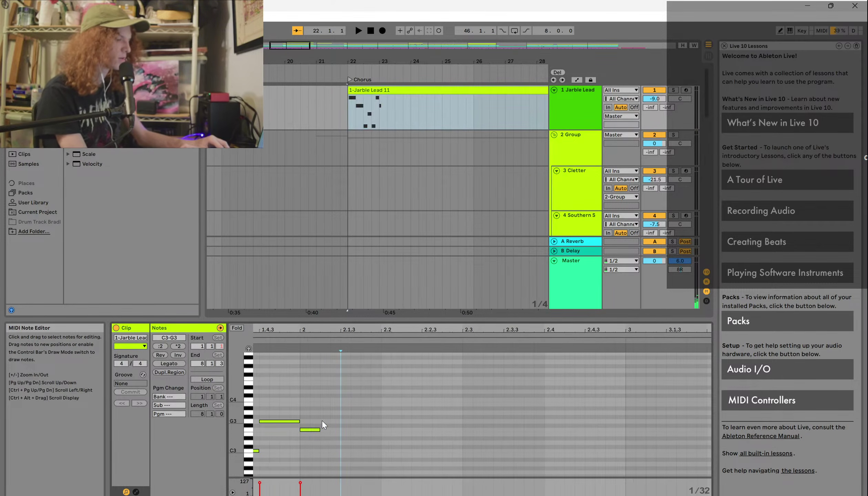
pyautogui.hscroll(-5, 322, 419)
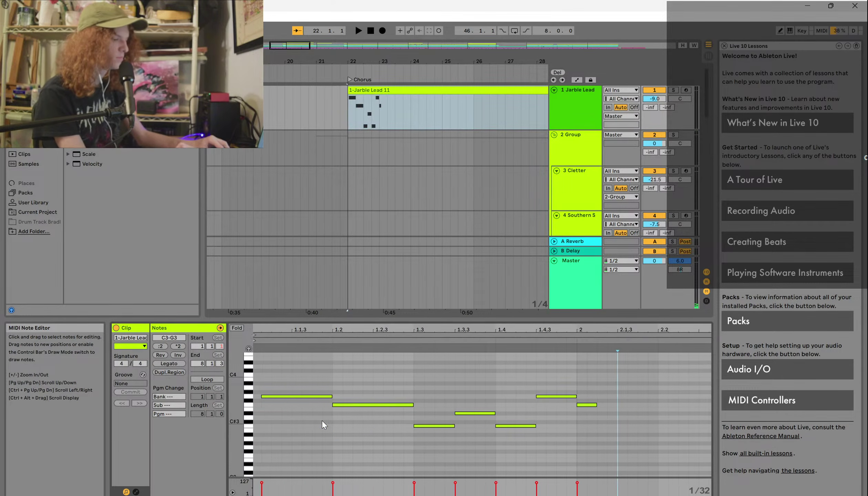
pyautogui.press('-')
pyautogui.press('b')
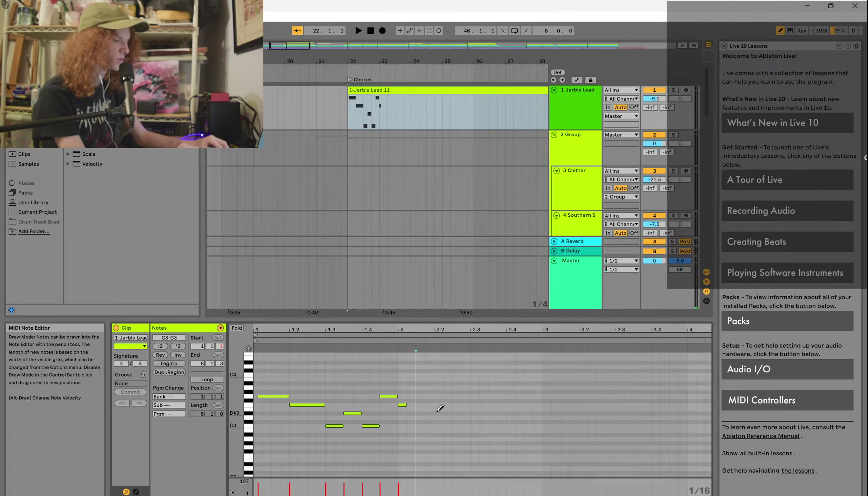
pyautogui.press('+')
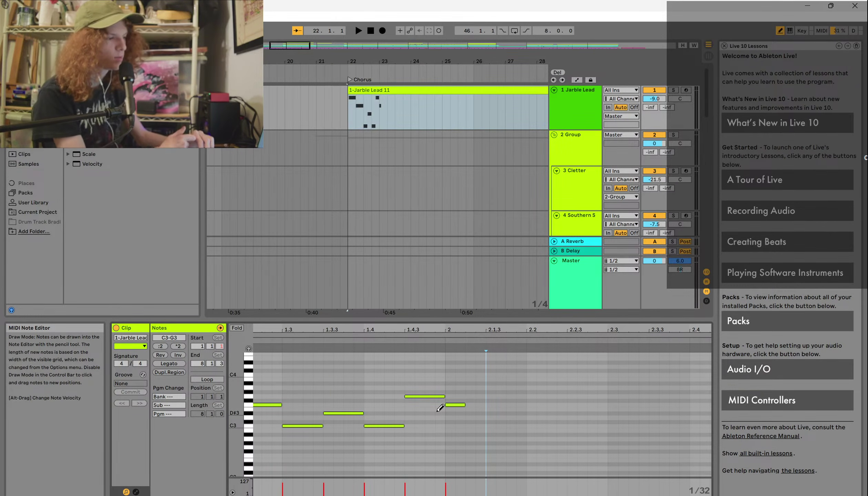
pyautogui.hscroll(2, 445, 408)
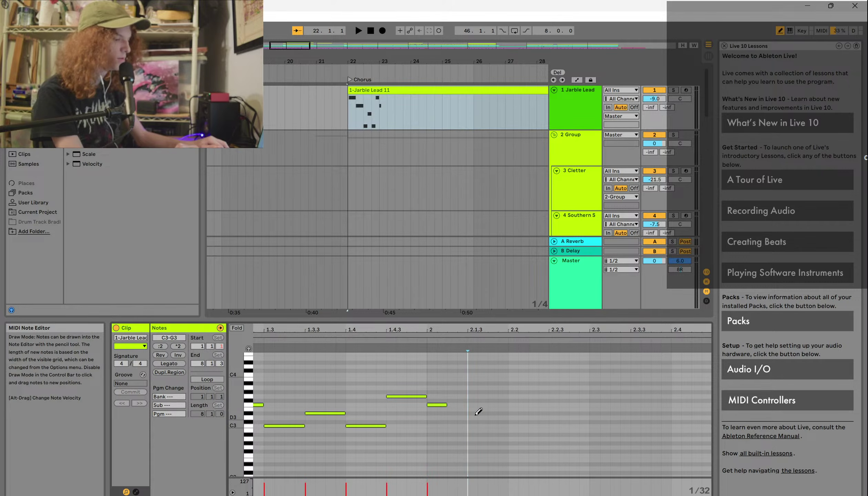
# Try a short F3 note at position 2.1.3 in the Jarble Lead clip and audition it
pyautogui.click(472, 405)
pyautogui.press('space')
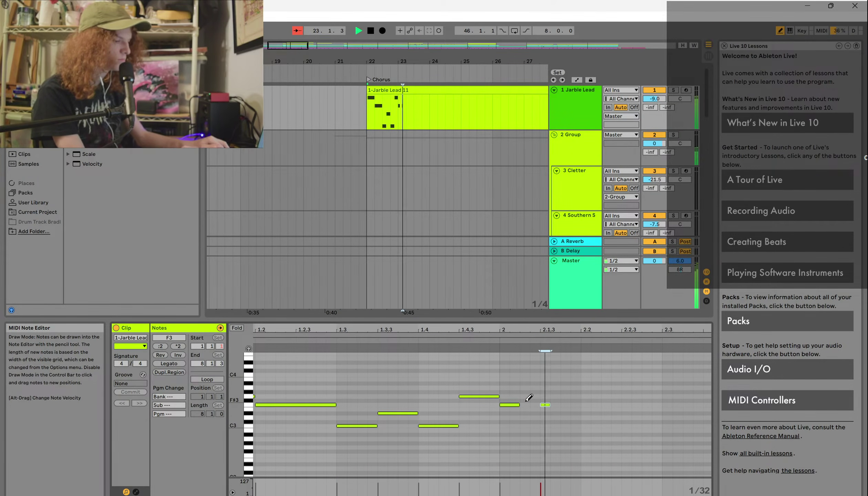
pyautogui.press('space')
pyautogui.click(545, 404)
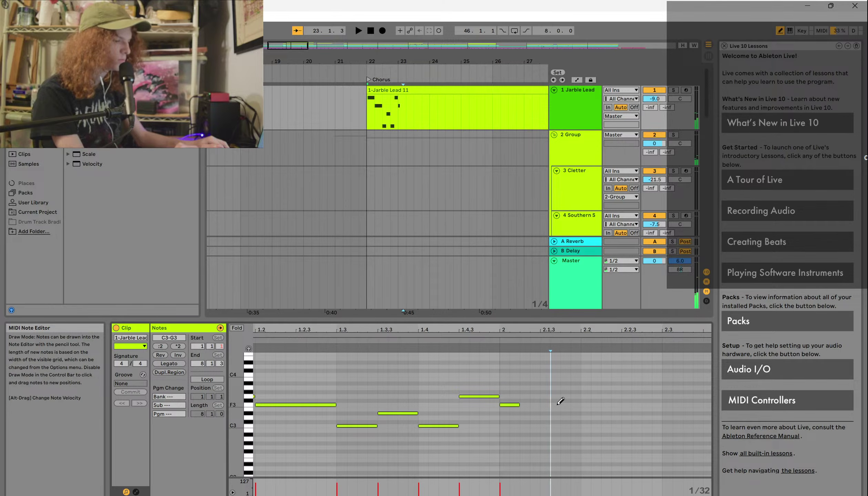
# Draw a sixteenth-long F3 note at position 2.2, leave Draw Mode and play back the phrase
pyautogui.click(585, 404)
pyautogui.moveTo(589, 405); pyautogui.dragTo(597, 405)
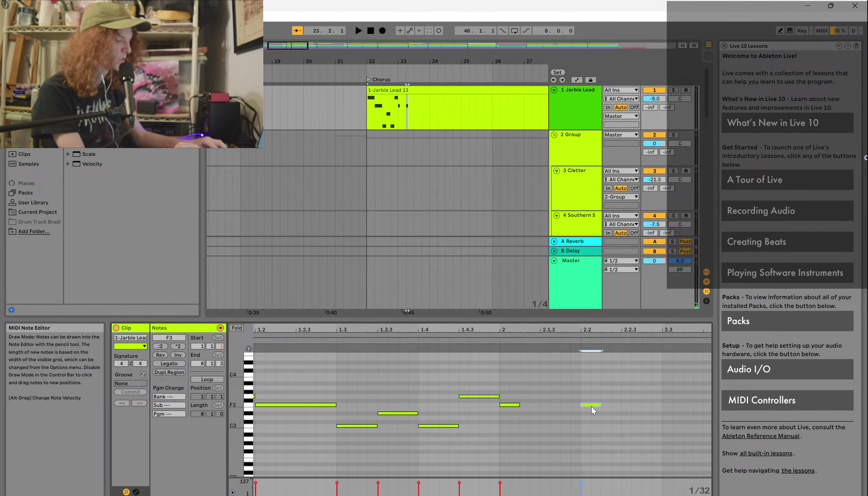
pyautogui.press('b')
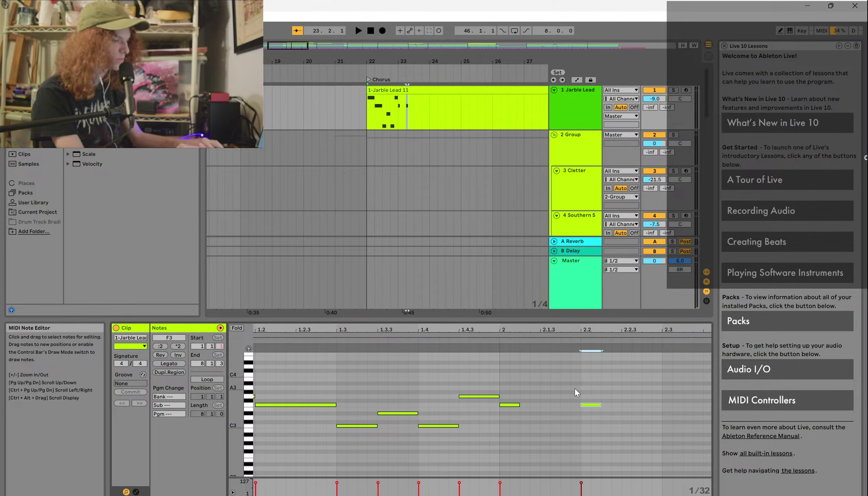
pyautogui.click(397, 136)
pyautogui.press('space')
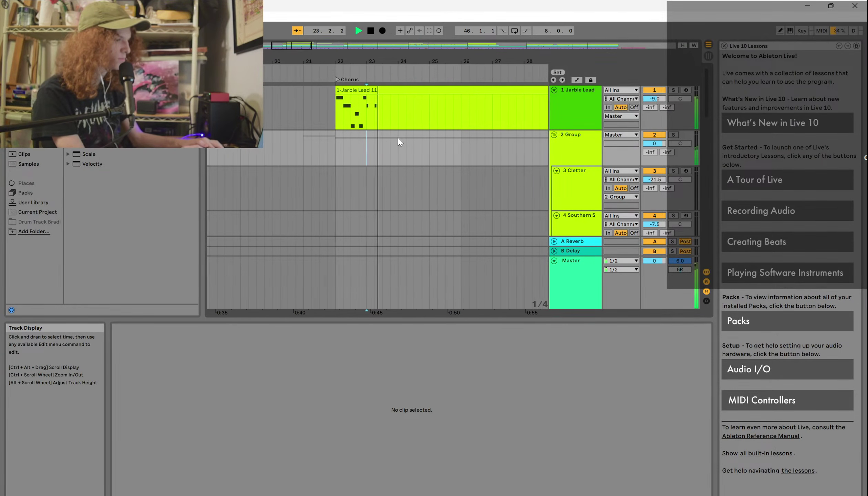
pyautogui.press('space')
# Add a D#3 note directly after the F3 at position 2.2 in the Jarble Lead clip and audition it
pyautogui.click(375, 90)
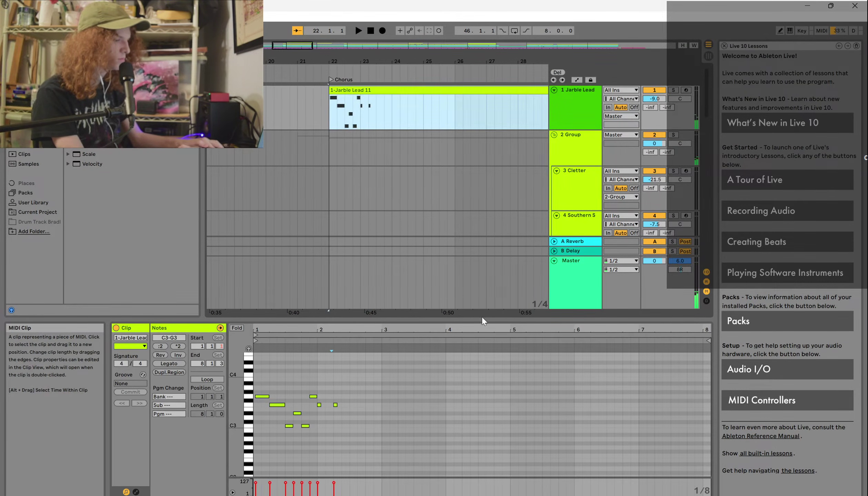
pyautogui.scroll(5, 337, 398)
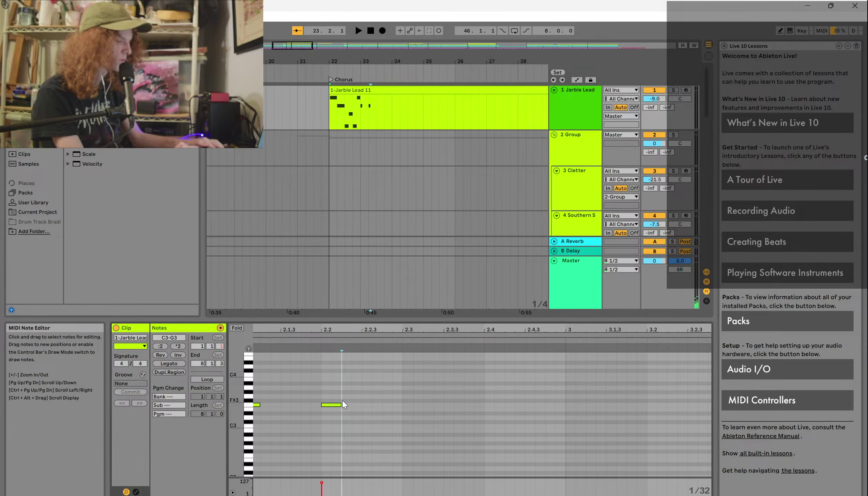
pyautogui.doubleClick(343, 404)
pyautogui.press('Down')
pyautogui.press('Down')
pyautogui.press('space')
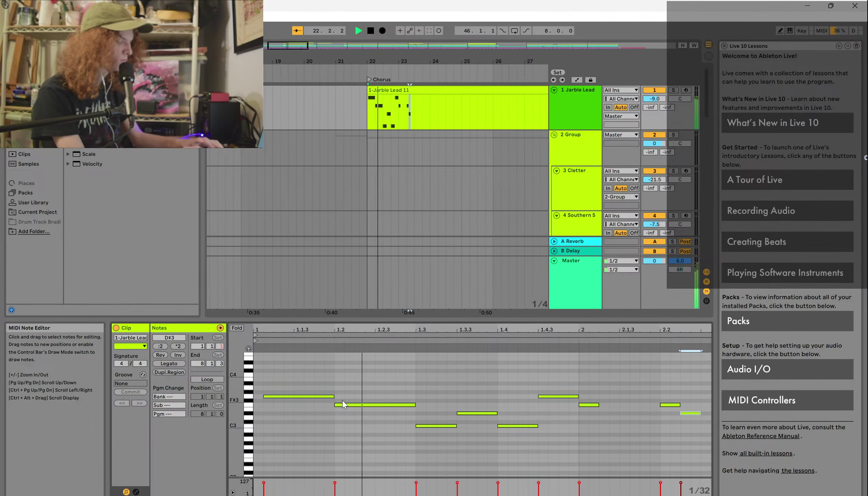
pyautogui.click(403, 159)
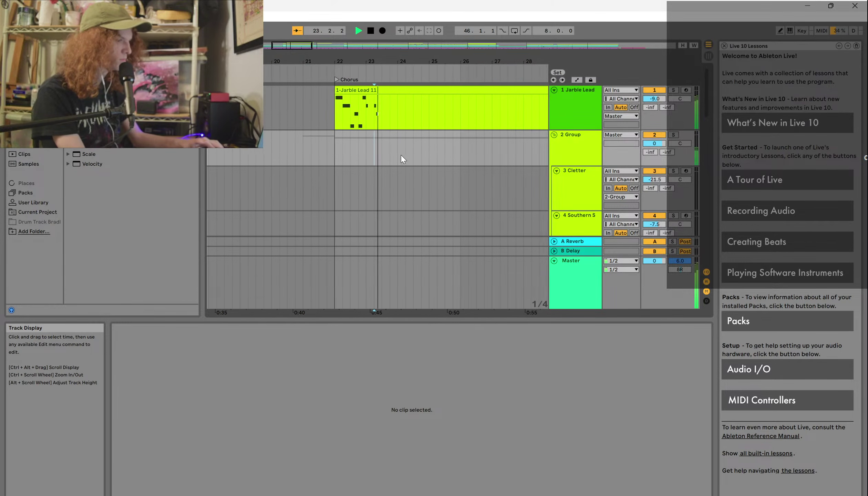
pyautogui.press('space')
# Play the end of the Jarble Lead phrase repeatedly from around bar 23, with the clip's notes shown
pyautogui.click(372, 91)
pyautogui.click(363, 114)
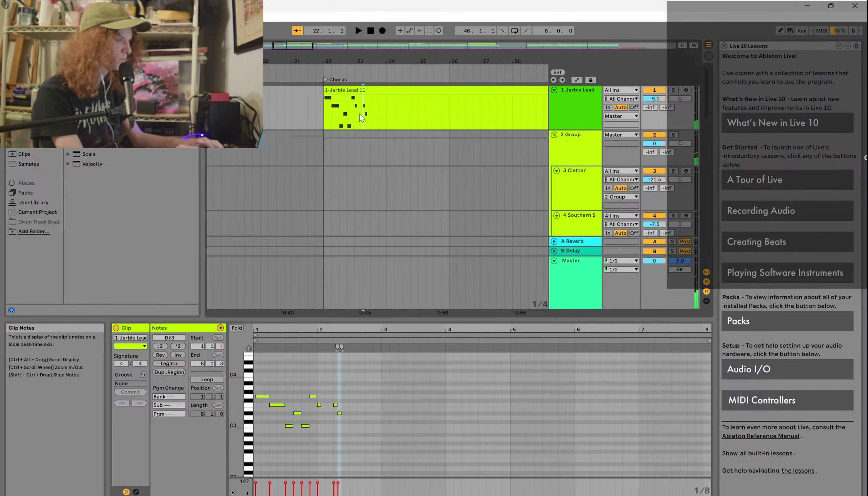
pyautogui.scroll(3, 340, 402)
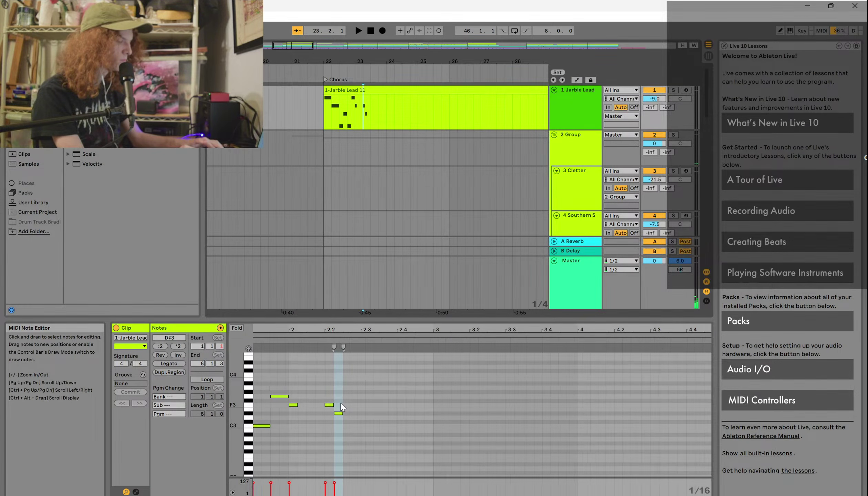
pyautogui.press('space')
pyautogui.press('space')
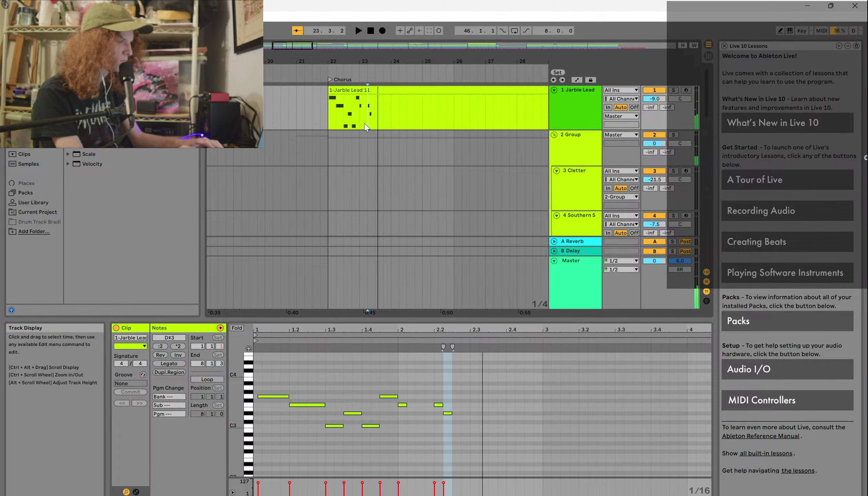
pyautogui.click(358, 112)
pyautogui.press('space')
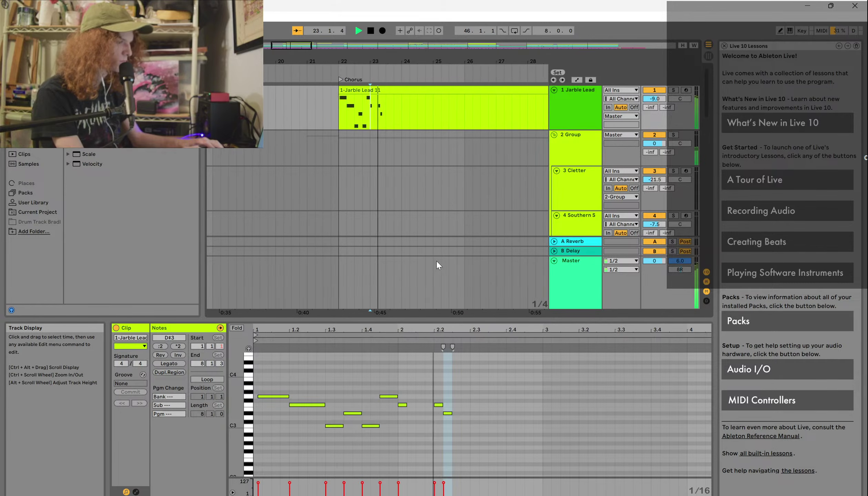
pyautogui.press('space')
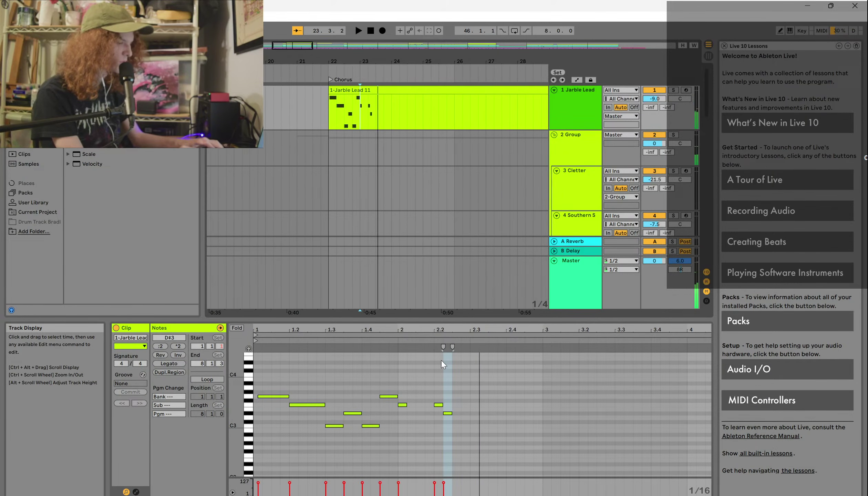
# Add an F3 note at 2.2.3 and a D#3 note at 2.2.4, then play back the phrase
pyautogui.doubleClick(454, 404)
pyautogui.doubleClick(463, 401)
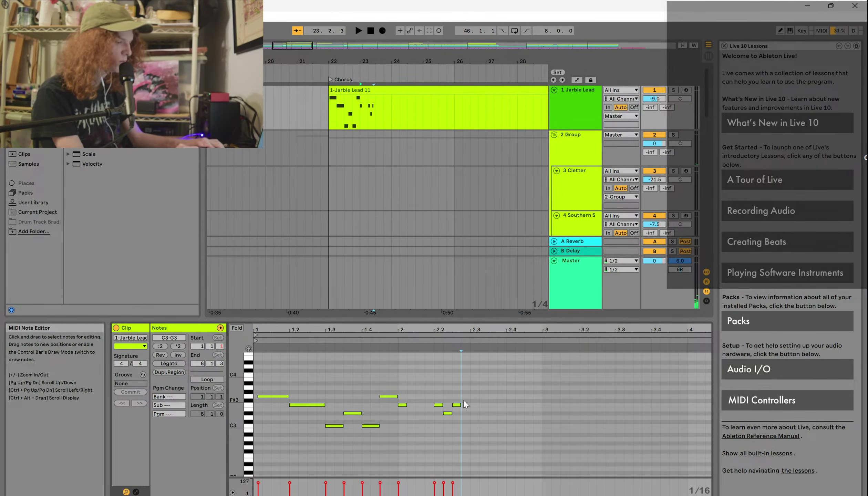
pyautogui.press('Down')
pyautogui.press('space')
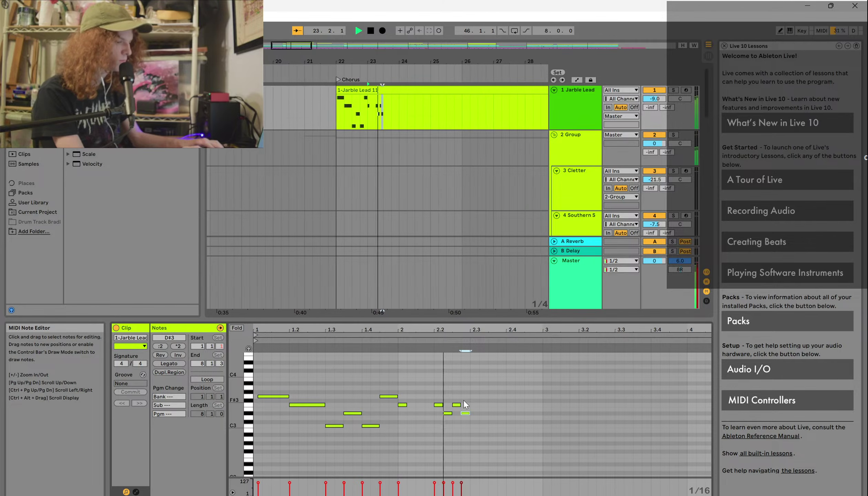
pyautogui.press('space')
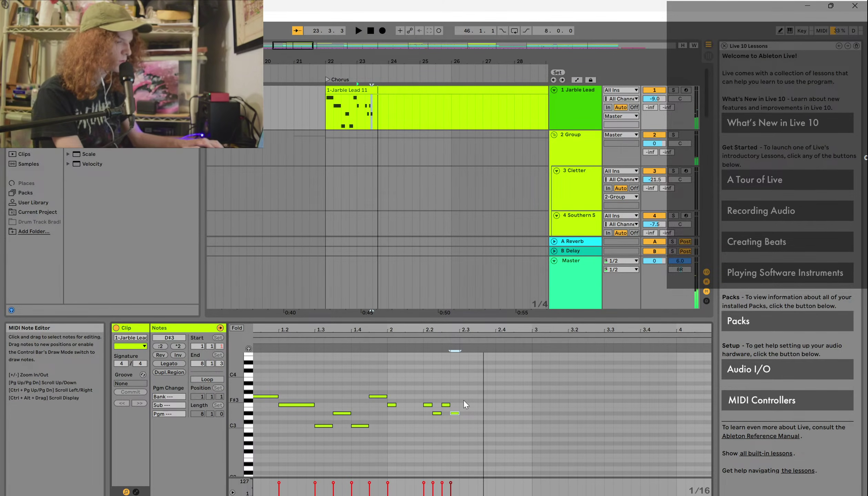
pyautogui.press('space')
pyautogui.press('space')
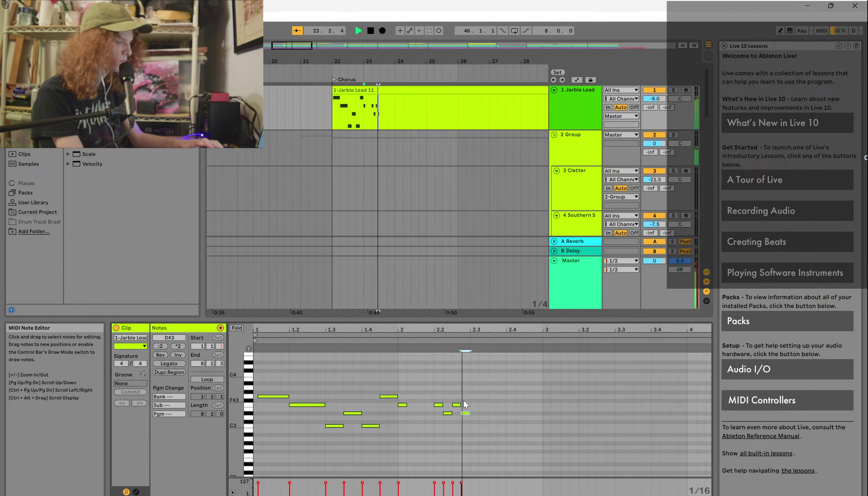
# Continue the alternating pattern with F3 at 2.3, D#3 at 2.3.2 and F3 at 2.3.3
pyautogui.click(470, 406)
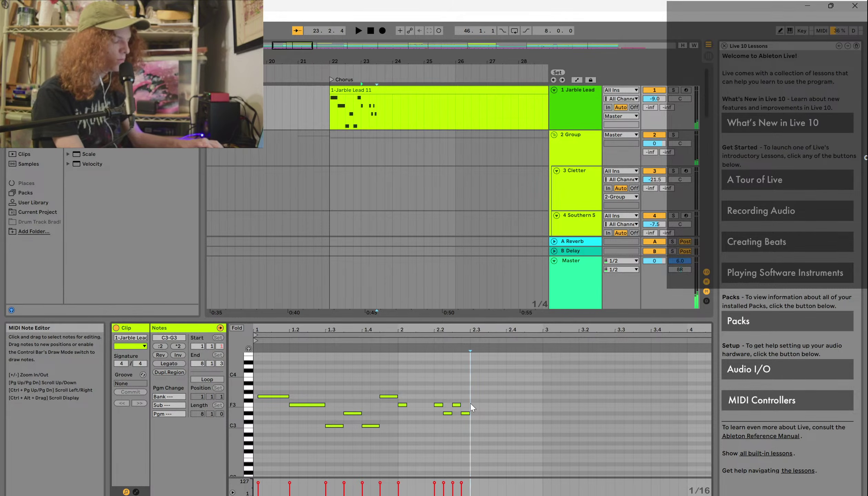
pyautogui.doubleClick(470, 405)
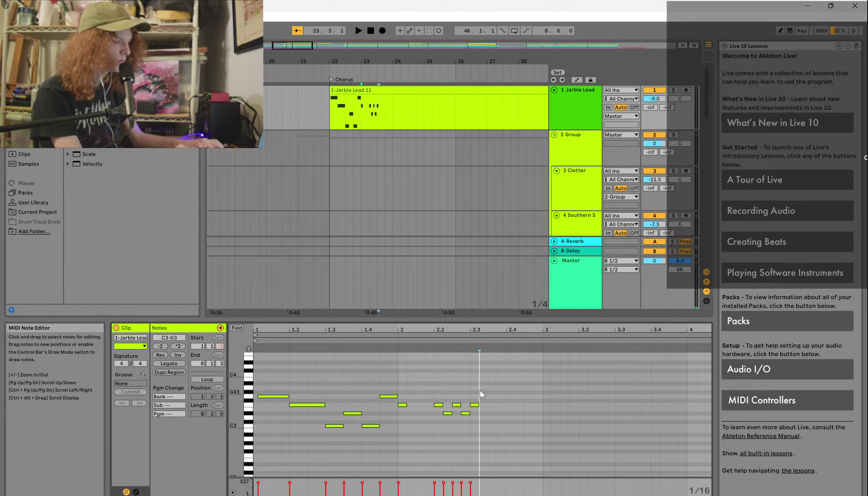
pyautogui.hotkey('ctrl', 'd')
pyautogui.hotkey('ctrl', 'd')
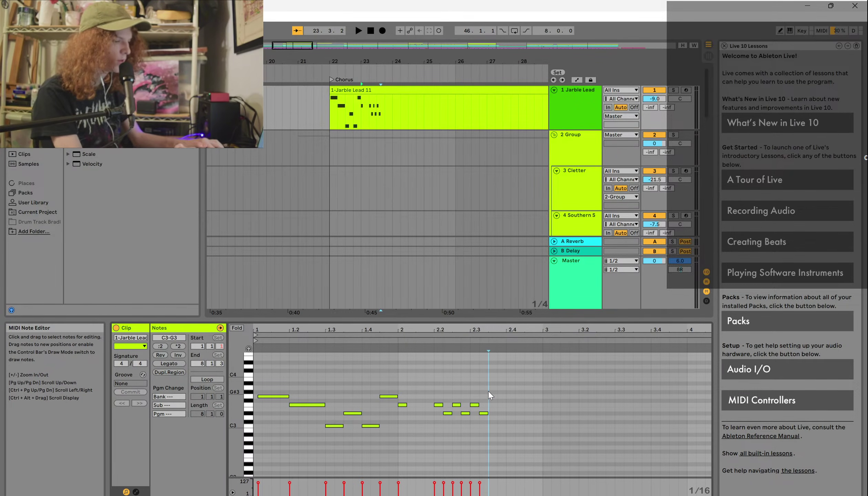
pyautogui.press('Up')
pyautogui.press('Up')
pyautogui.hotkey('ctrl', 'd')
# Add a note at 2.3.4, audition it as A3 and lower it to G#3
pyautogui.press('Up')
pyautogui.press('Up')
pyautogui.press('Up')
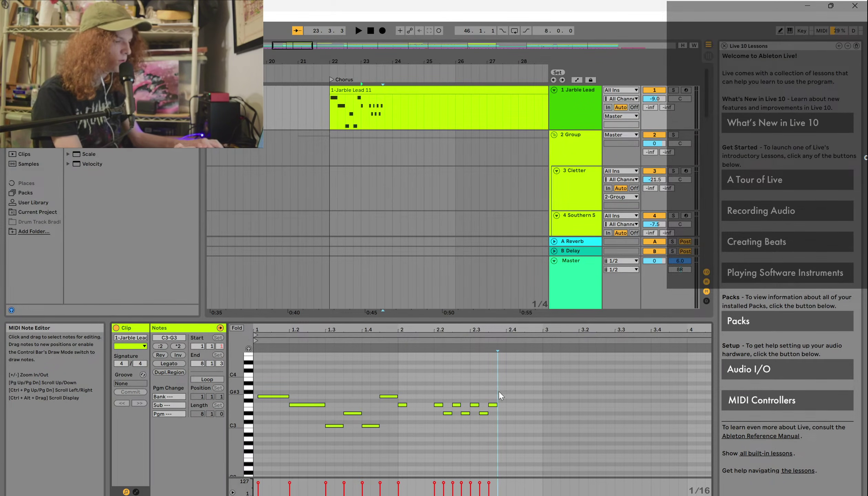
pyautogui.press('Up')
pyautogui.press('space')
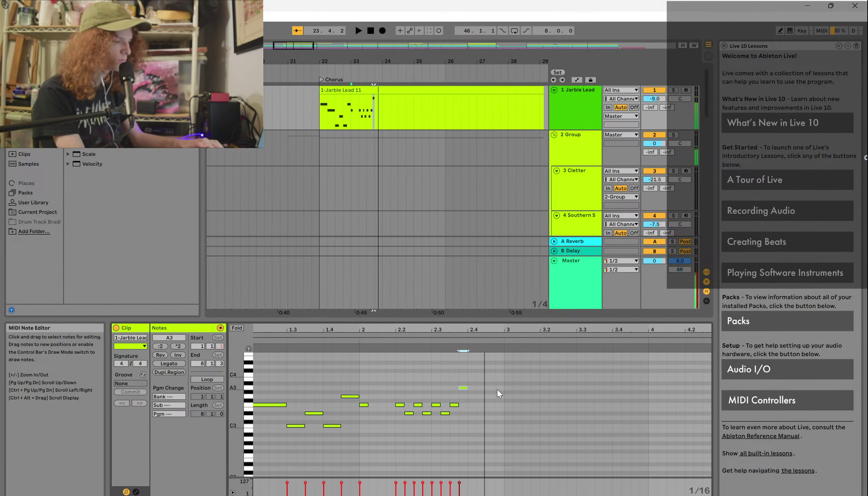
pyautogui.press('Down')
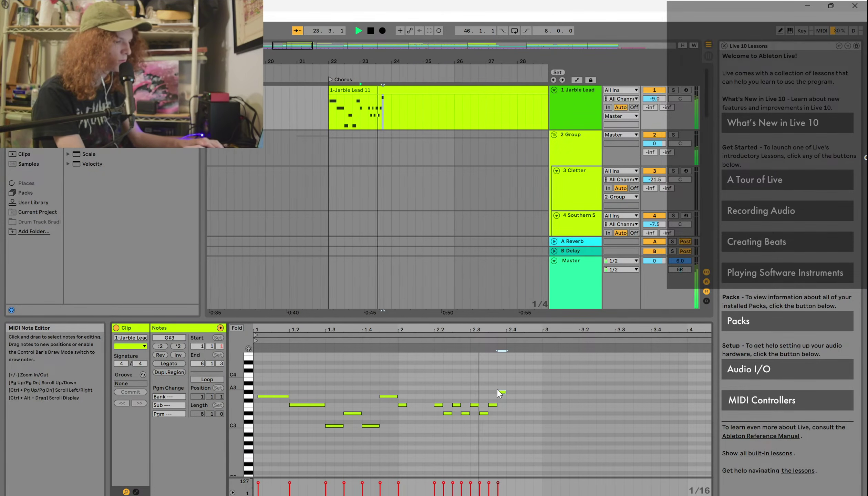
# Raise the note at 2.3.4 to A#3, playing back the phrase while trying its pitches
pyautogui.press('space')
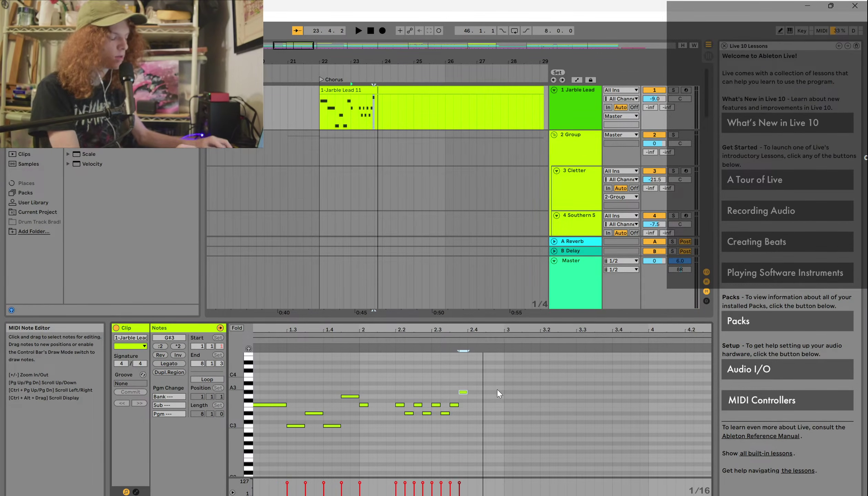
pyautogui.click(461, 389)
pyautogui.press('space')
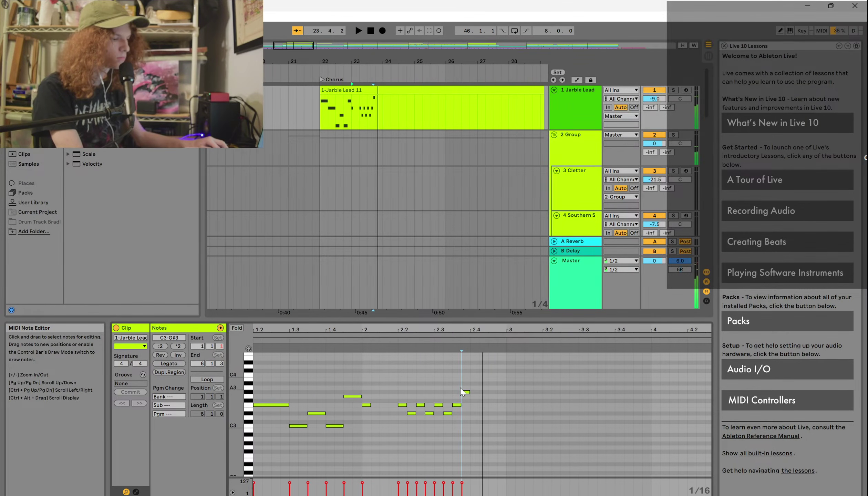
pyautogui.click(462, 391)
pyautogui.press('Up')
pyautogui.press('space')
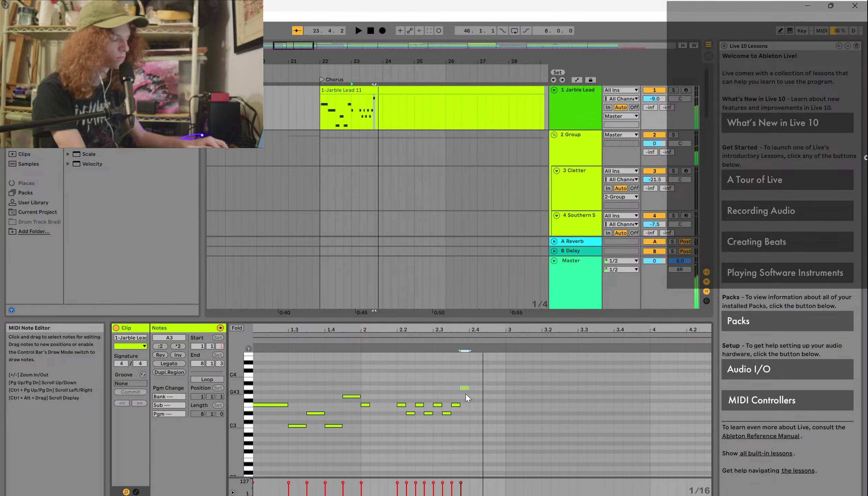
pyautogui.press('Up')
pyautogui.press('Up')
pyautogui.press('Down')
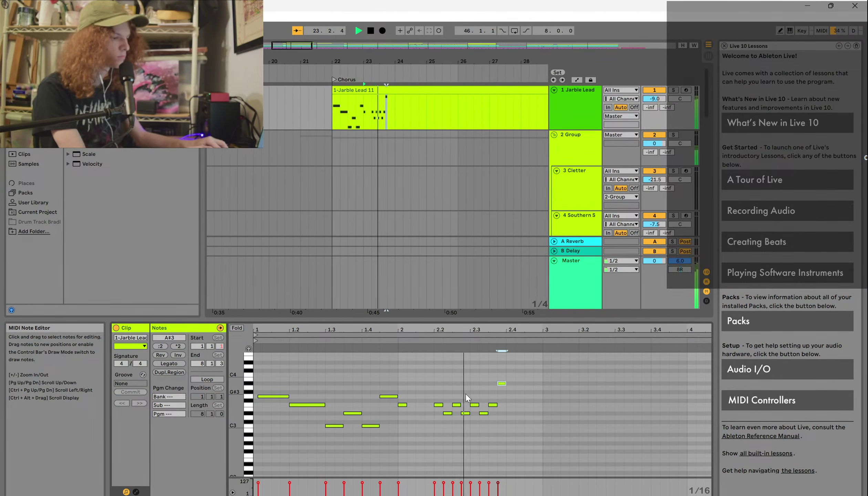
pyautogui.press('space')
# Add a note at 2.4, audition it as G#3 and lower it to G3, then play back the phrase
pyautogui.click(472, 394)
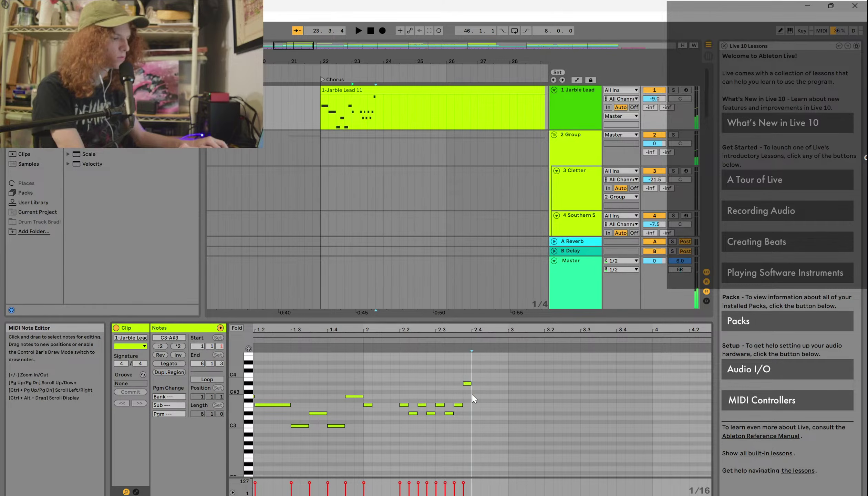
pyautogui.doubleClick(472, 392)
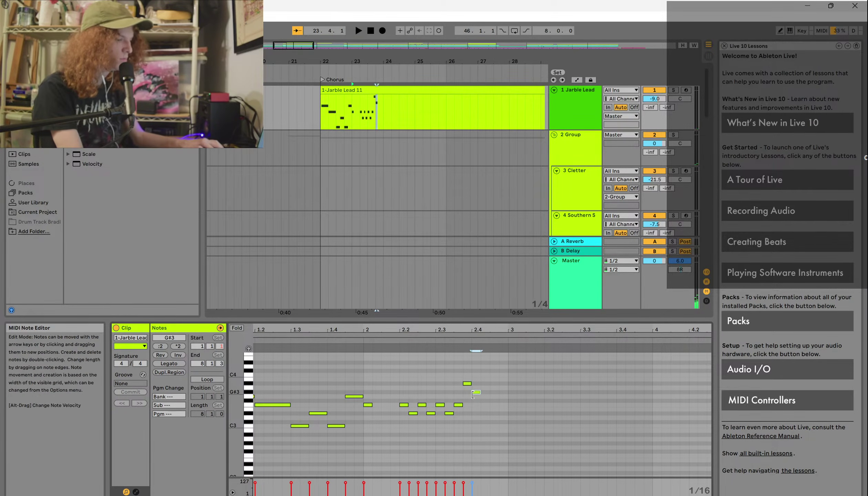
pyautogui.press('space')
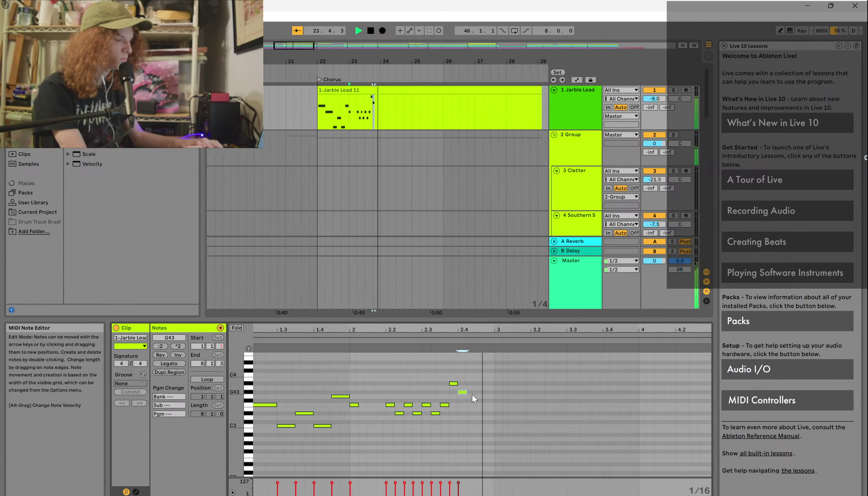
pyautogui.press('Down')
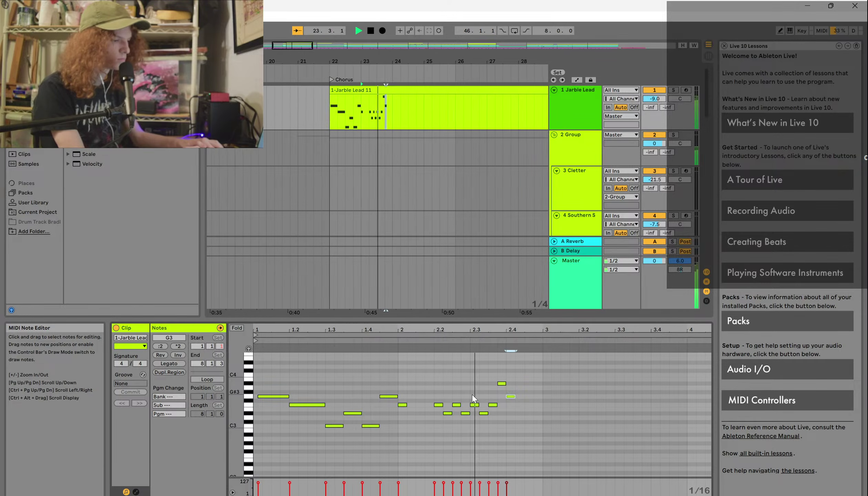
pyautogui.press('space')
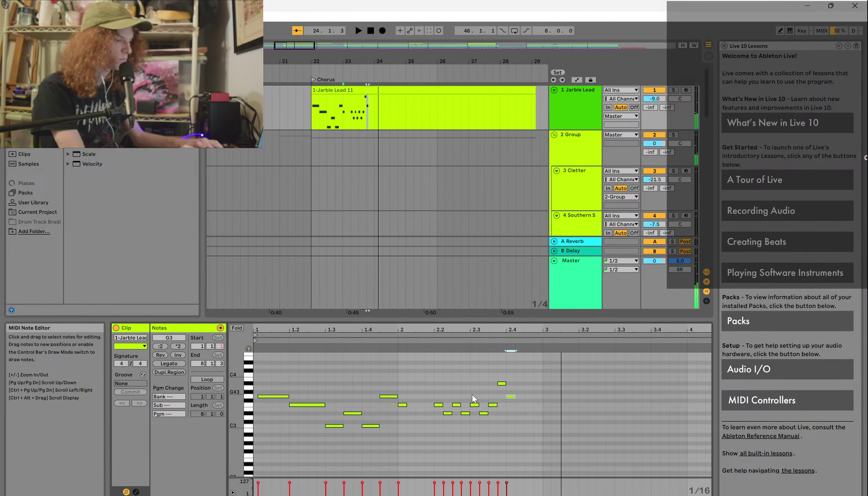
pyautogui.hscroll(-3, 472, 395)
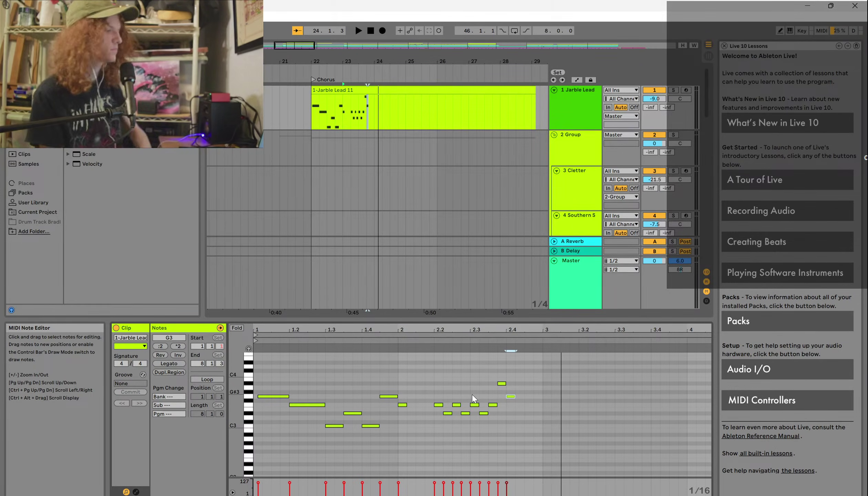
# Try pasting a copy of the two-bar phrase at the start of bar 3 in the clip
pyautogui.click(266, 373)
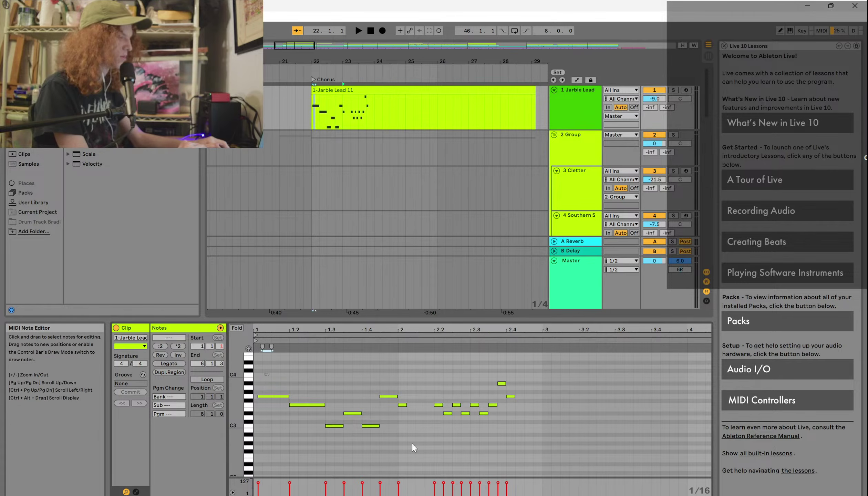
pyautogui.moveTo(412, 443); pyautogui.dragTo(509, 445)
pyautogui.click(548, 372)
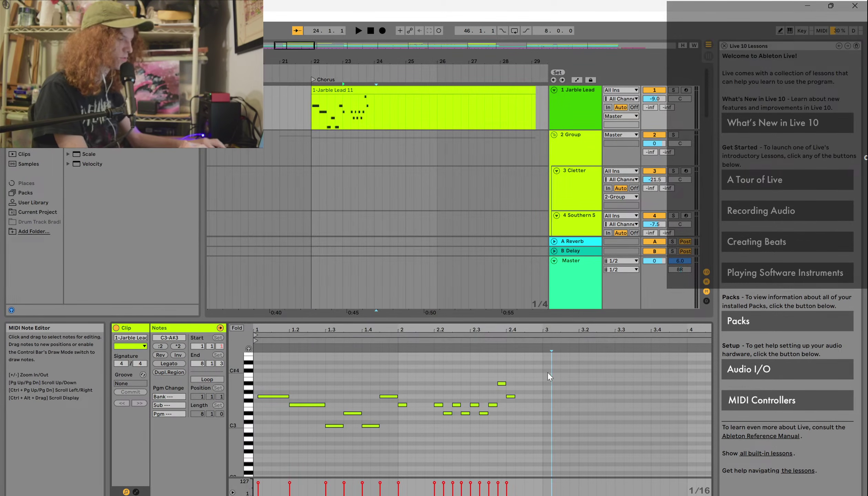
pyautogui.click(545, 375)
pyautogui.hotkey('ctrl', 'v')
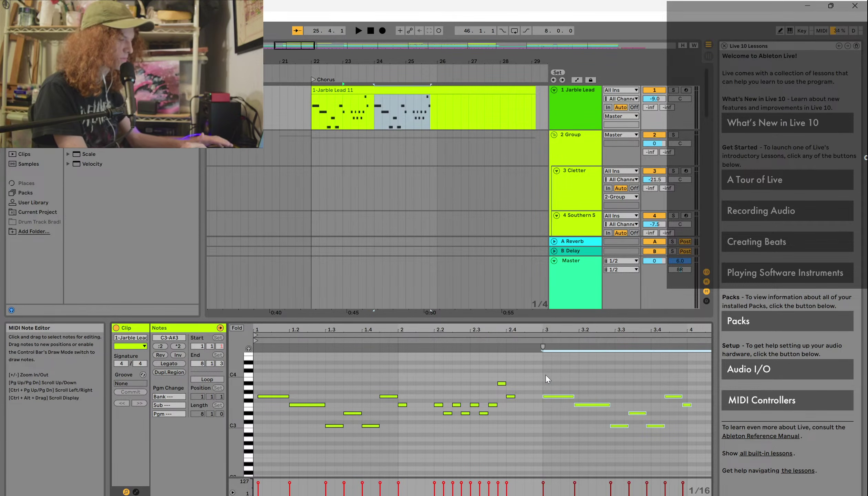
pyautogui.hotkey('ctrl', 'z')
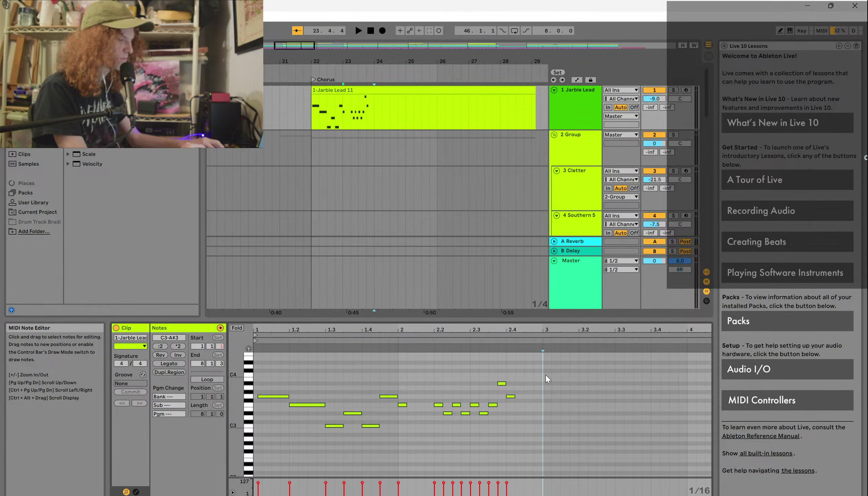
# Extend the opening G3 note's start back to the beginning of the Jarble Lead clip
pyautogui.click(260, 395)
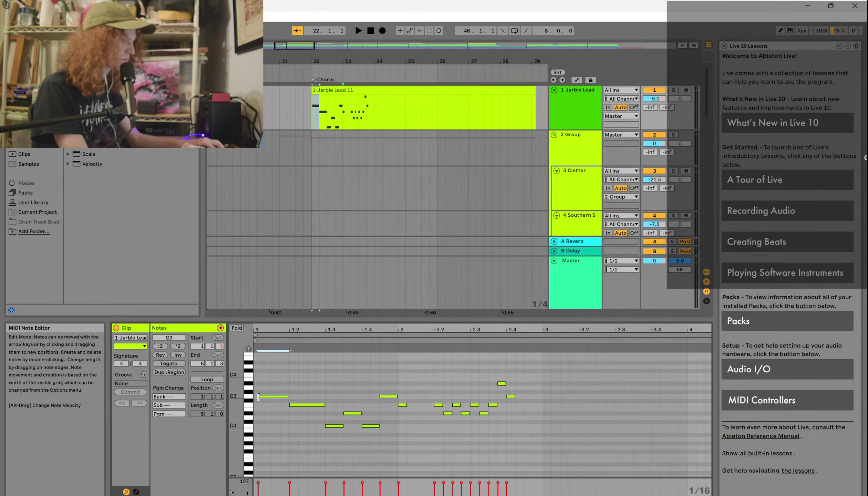
pyautogui.moveTo(259, 396); pyautogui.dragTo(254, 396)
pyautogui.click(277, 383)
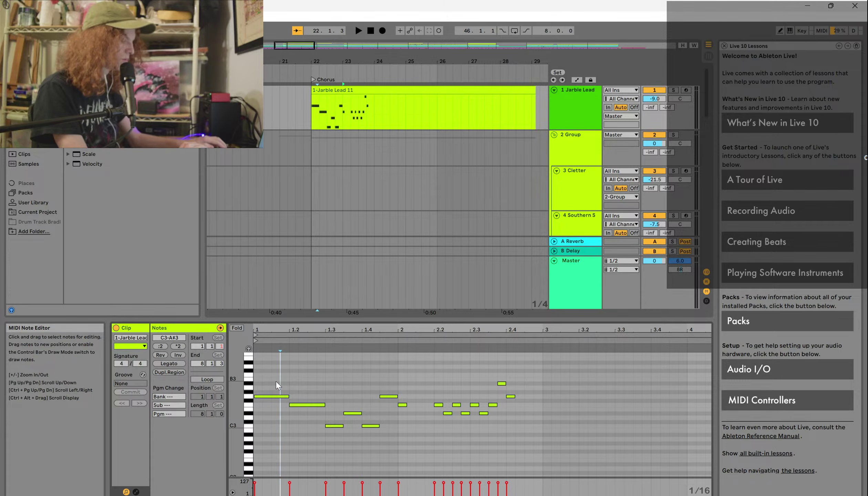
pyautogui.press('space')
pyautogui.click(337, 145)
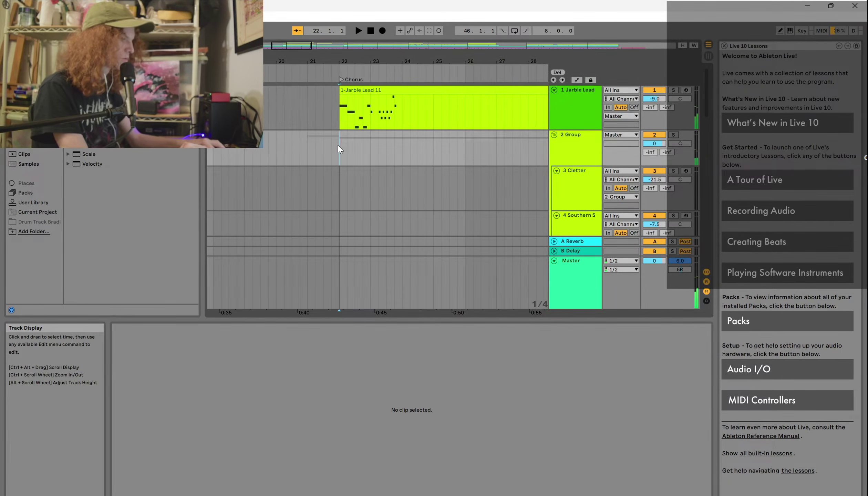
# Duplicate all notes of the two-bar Jarble Lead phrase into bars 3 and 4, then play the chorus
pyautogui.click(371, 119)
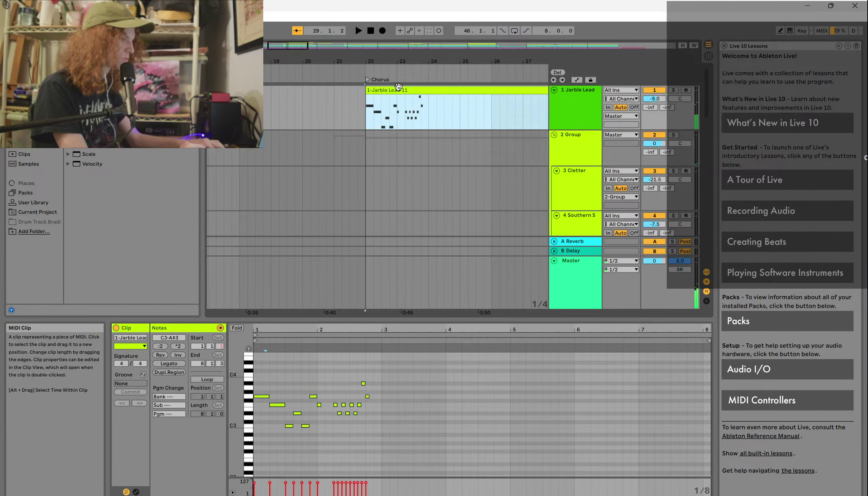
pyautogui.moveTo(255, 369); pyautogui.dragTo(367, 470)
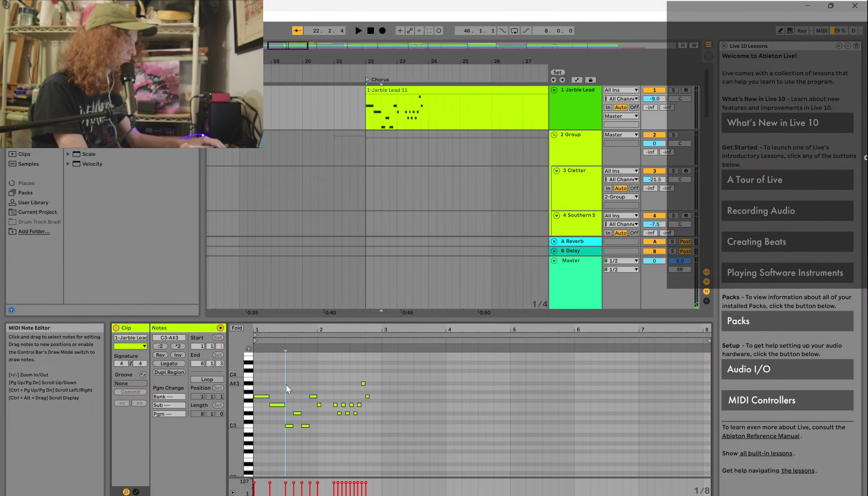
pyautogui.press('Delete')
pyautogui.hotkey('ctrl', 'z')
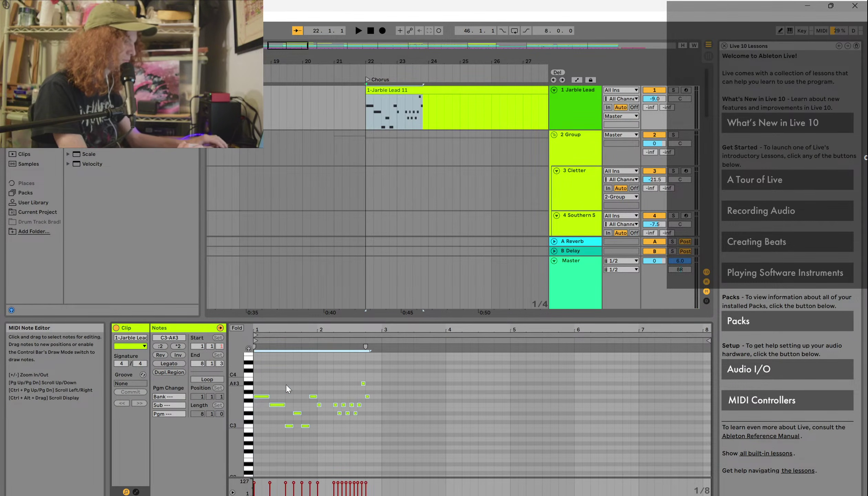
pyautogui.hotkey('ctrl', 'd')
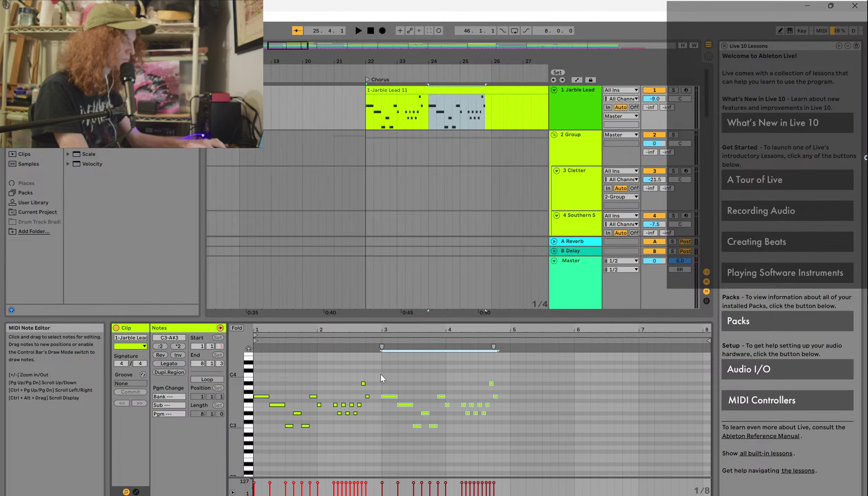
pyautogui.press('space')
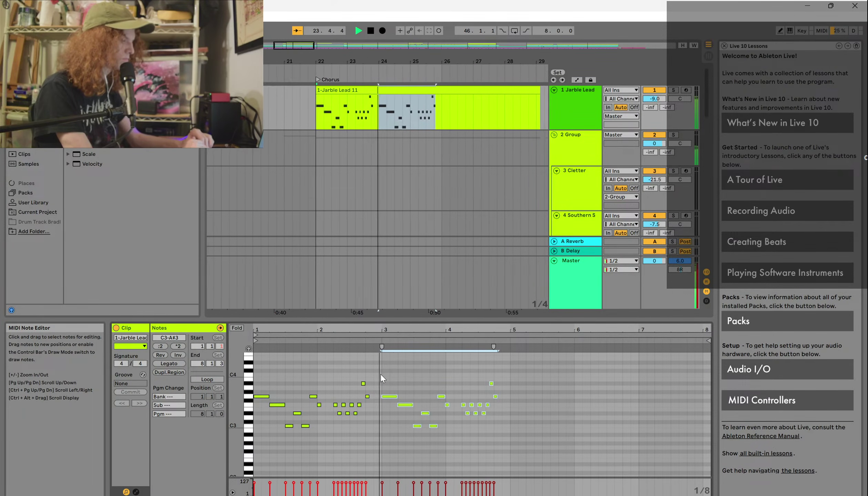
# Shift the run of short notes in bar 2, including its A#3 and G3 ending, an eighth note later and play it back
pyautogui.moveTo(331, 375); pyautogui.dragTo(370, 416)
pyautogui.press('Right')
pyautogui.press('space')
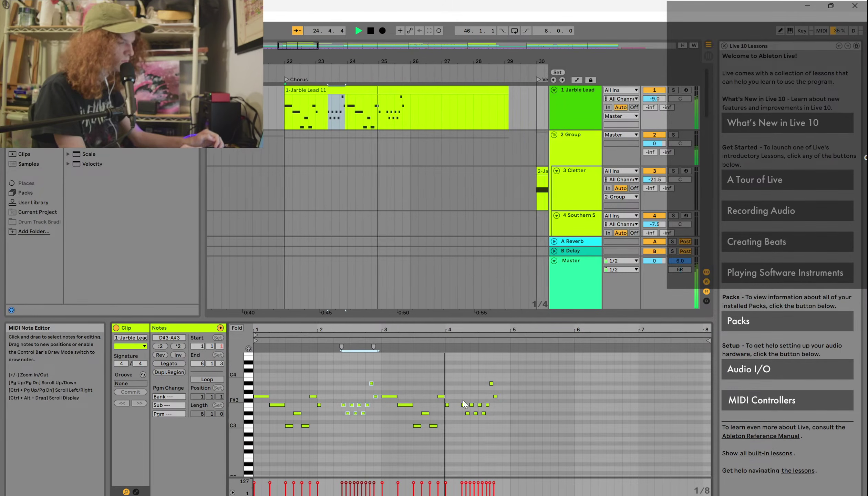
pyautogui.press('space')
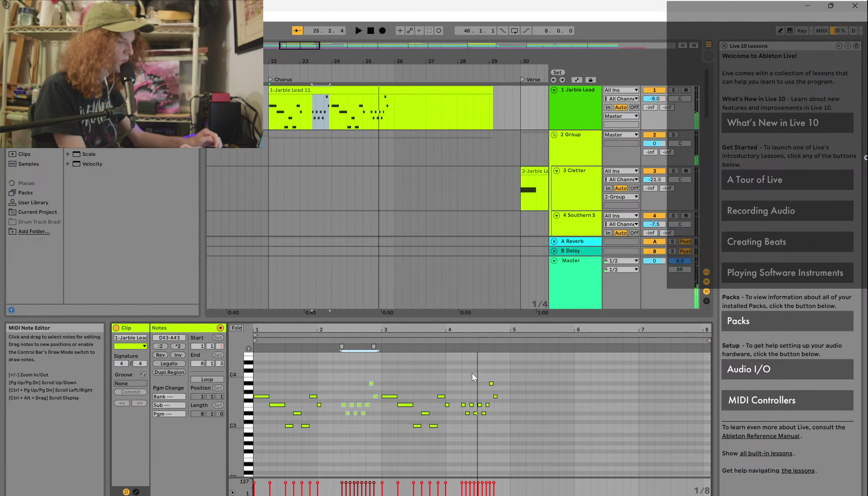
# Delete the duplicated run of short notes in bar 4, keeping the F3 note on the first beat
pyautogui.moveTo(468, 373); pyautogui.dragTo(507, 427)
pyautogui.press('Delete')
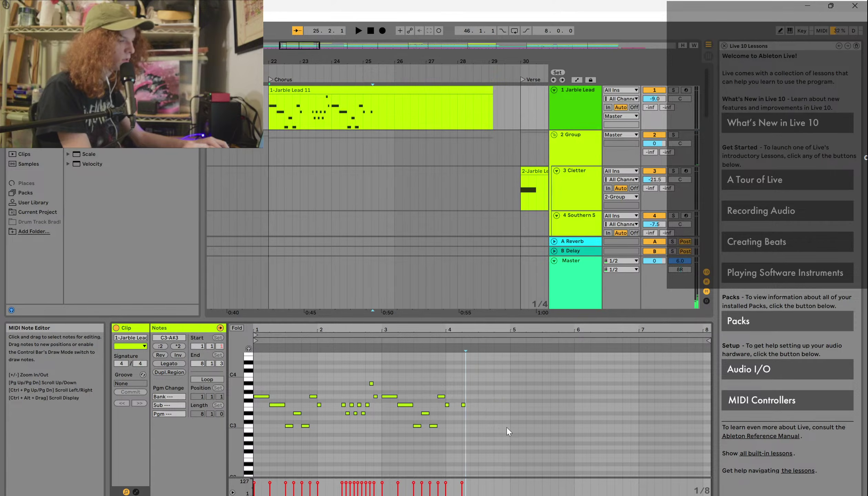
pyautogui.moveTo(458, 398); pyautogui.dragTo(475, 419)
pyautogui.press('Delete')
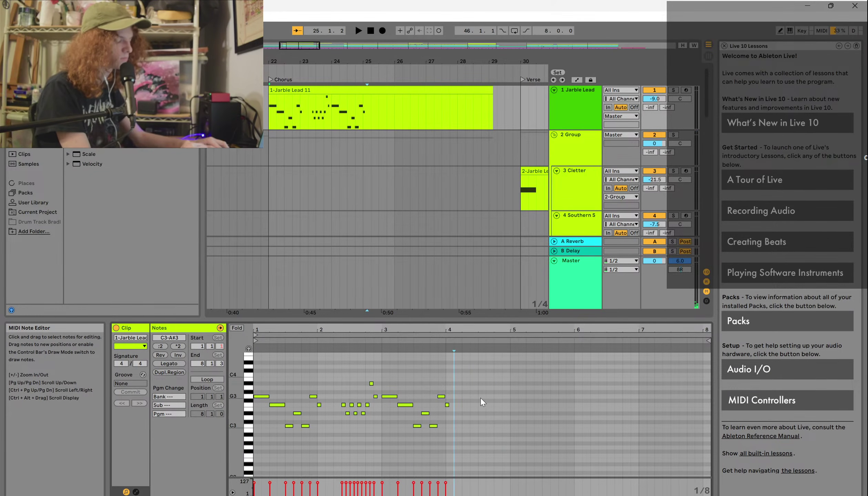
pyautogui.click(461, 394)
pyautogui.scroll(3, 461, 395)
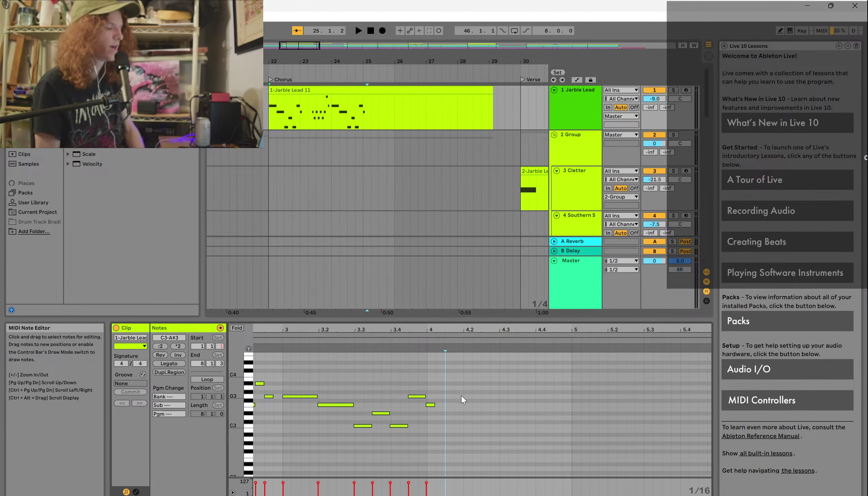
# Switch to Chrome and bring up a blank Google Docs document
pyautogui.moveTo(389, 494)
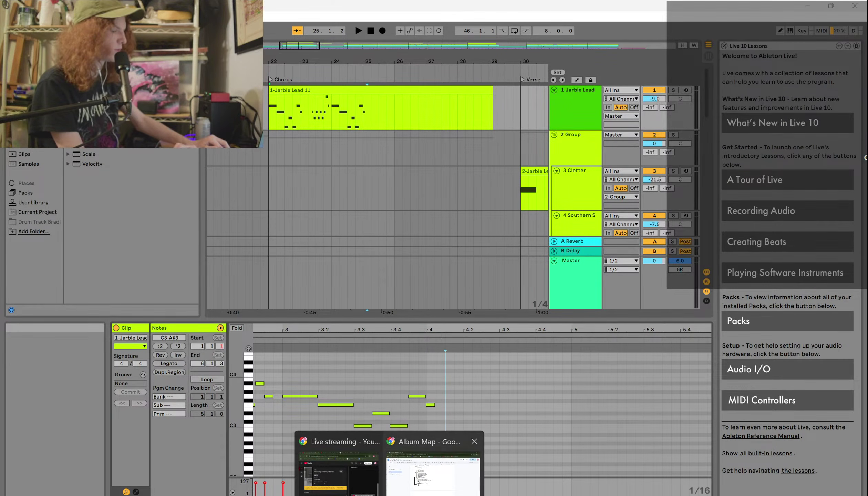
pyautogui.click(416, 481)
pyautogui.click(12, 32)
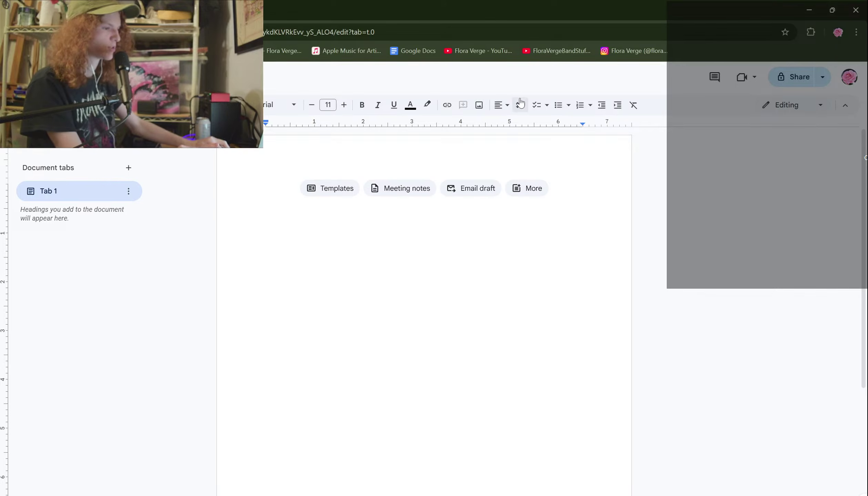
# Start a checklist in the blank document with the item "High Effort -"
pyautogui.click(536, 105)
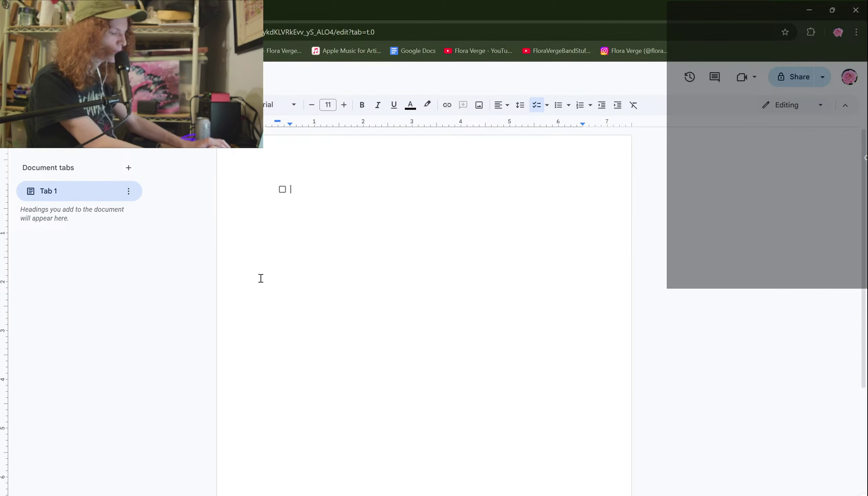
pyautogui.write('High Effort')
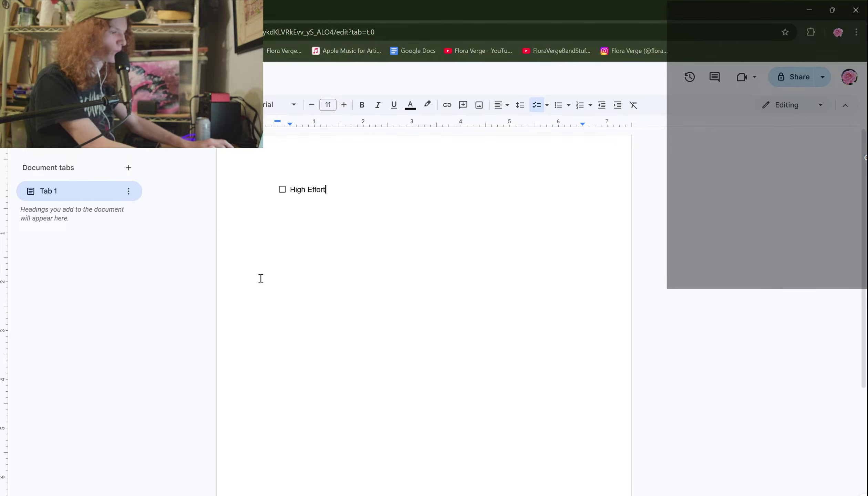
pyautogui.write(' -')
# Change the font of all the checklist text to Times New Roman
pyautogui.hotkey('ctrl', 'a')
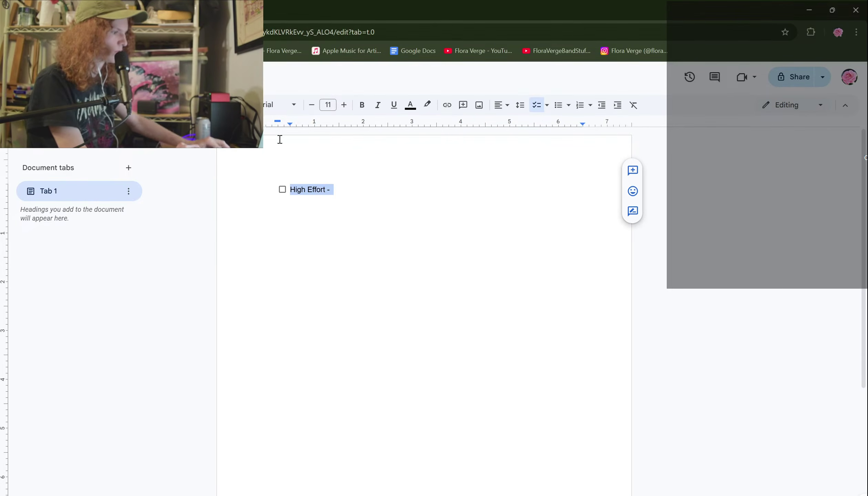
pyautogui.click(279, 105)
pyautogui.click(329, 165)
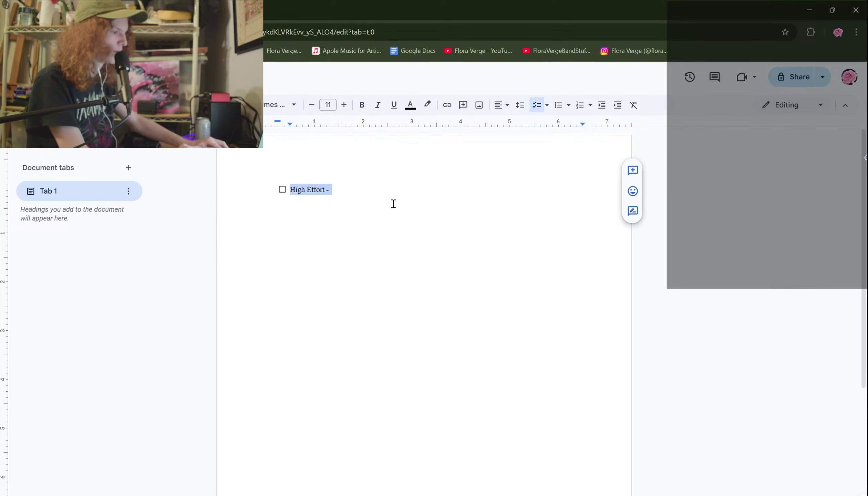
pyautogui.click(393, 203)
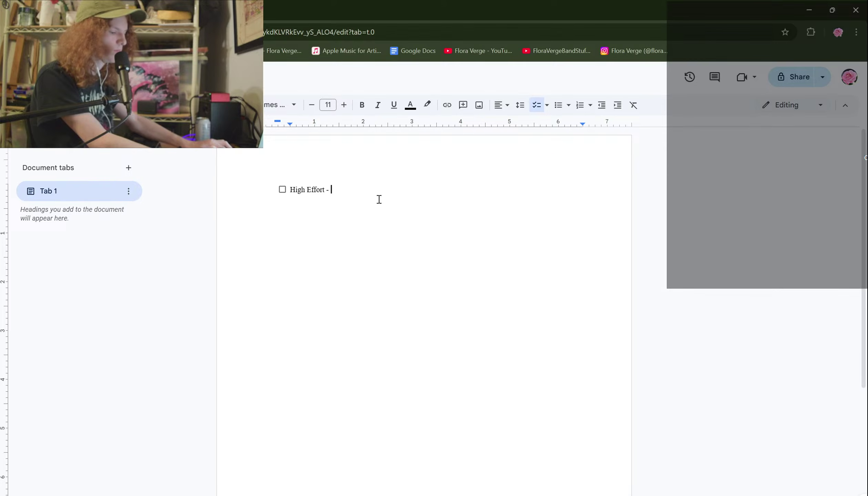
# Complete the first checklist item so it reads "High Effort - Thought Put, Skill to create the song", with "Put" capitalised
pyautogui.write('Thought put, ')
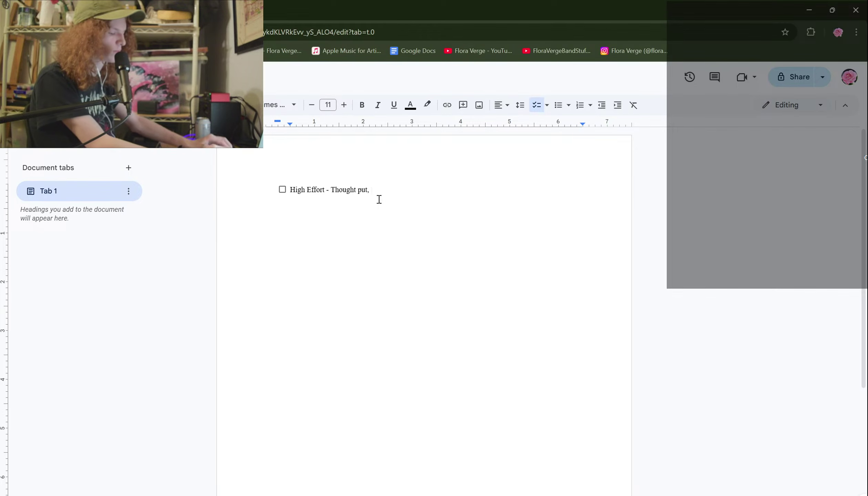
pyautogui.write('Skill')
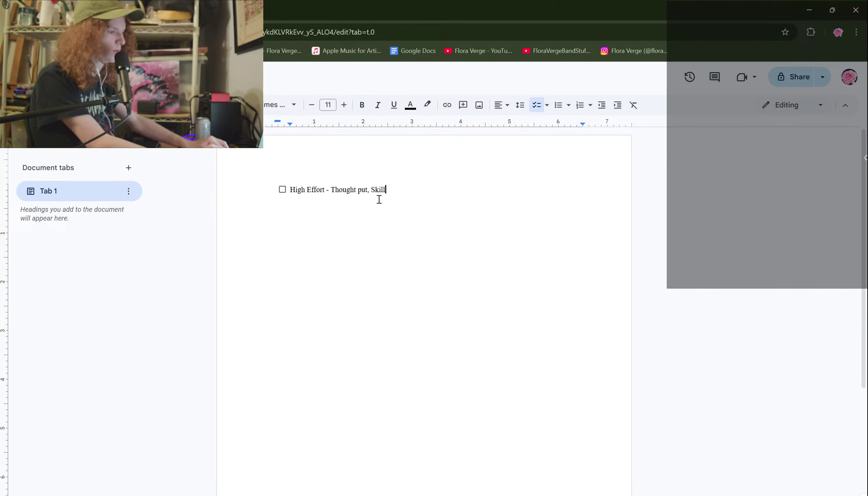
pyautogui.write(' to create the song')
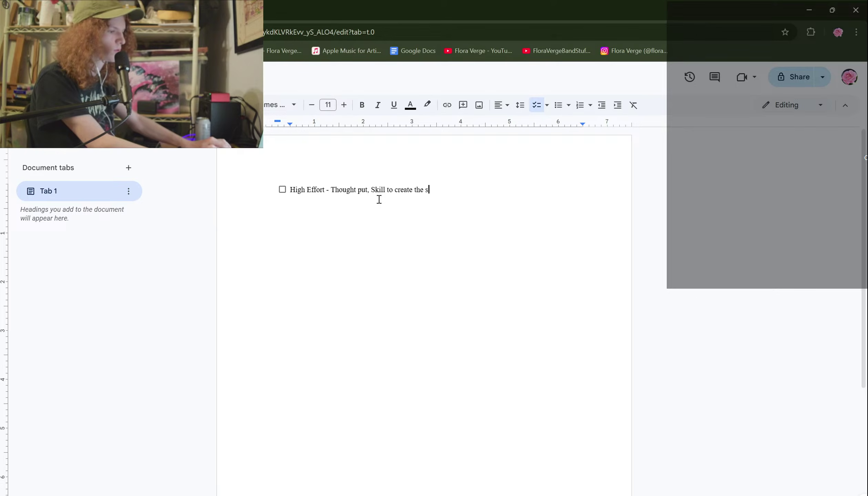
pyautogui.click(363, 190)
pyautogui.press('BackSpace')
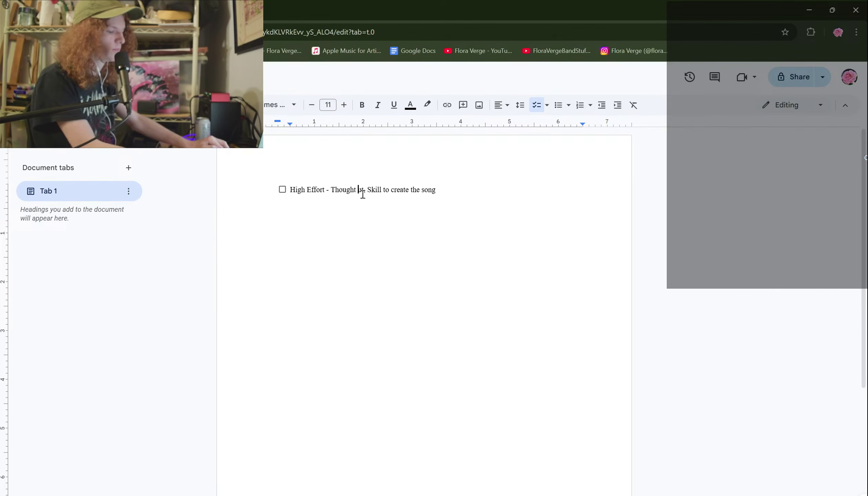
pyautogui.write('P')
pyautogui.press('BackSpace')
pyautogui.press('BackSpace')
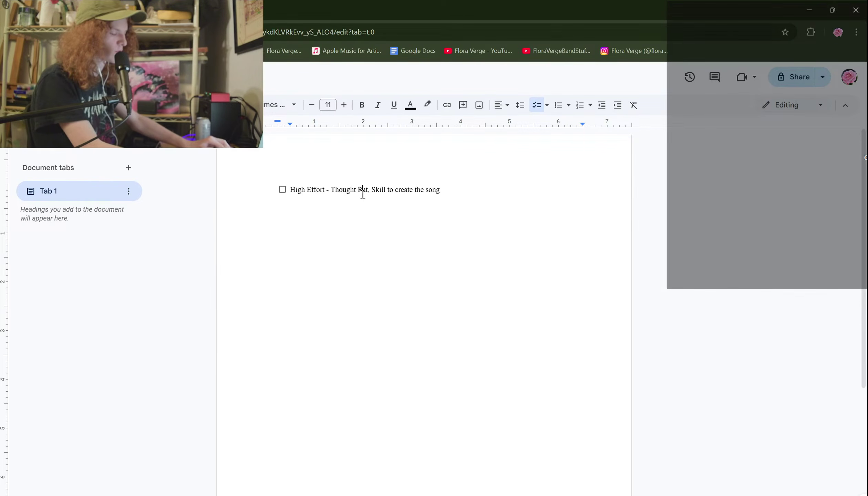
pyautogui.write('P')
# Add a second checklist item reading "Originality - Something that hasn't been made before"
pyautogui.click(491, 192)
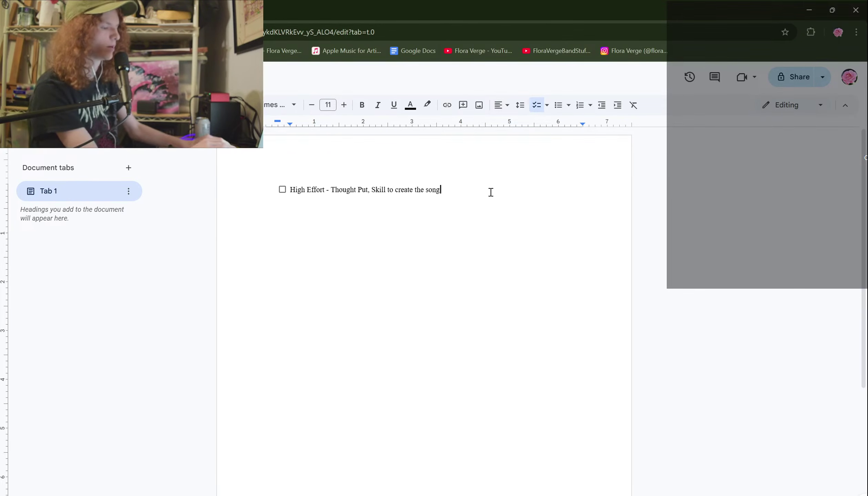
pyautogui.press('Return')
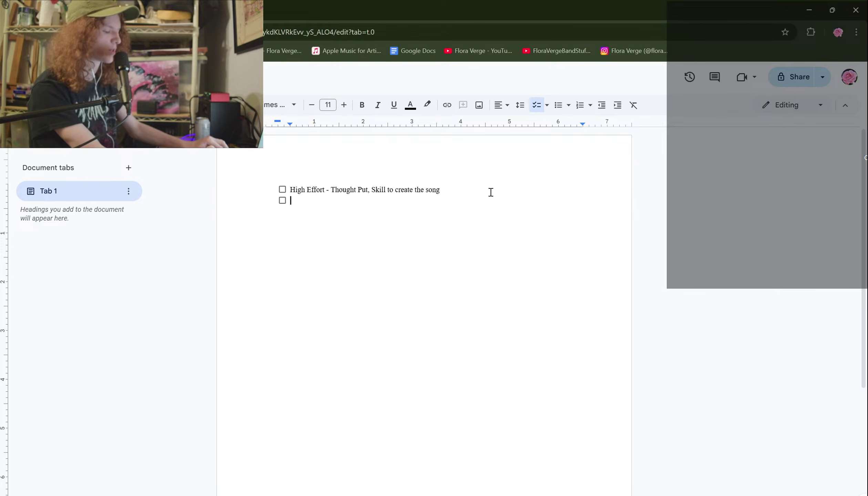
pyautogui.write('Originali')
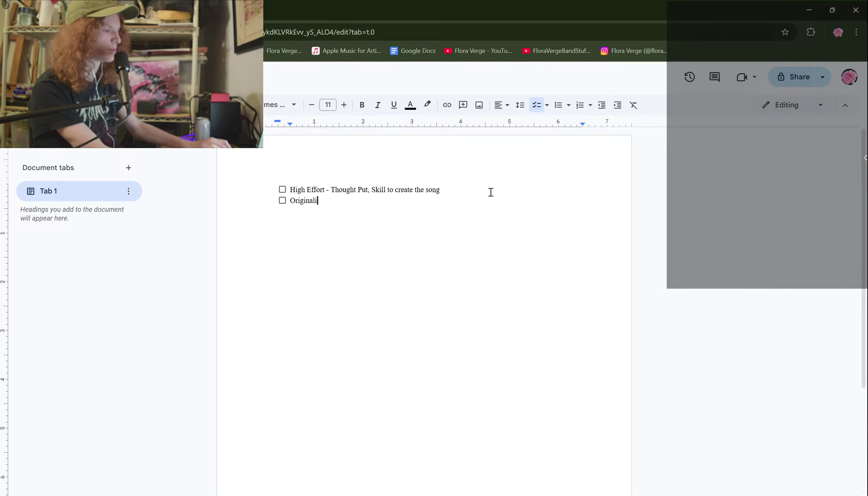
pyautogui.write('ty - ')
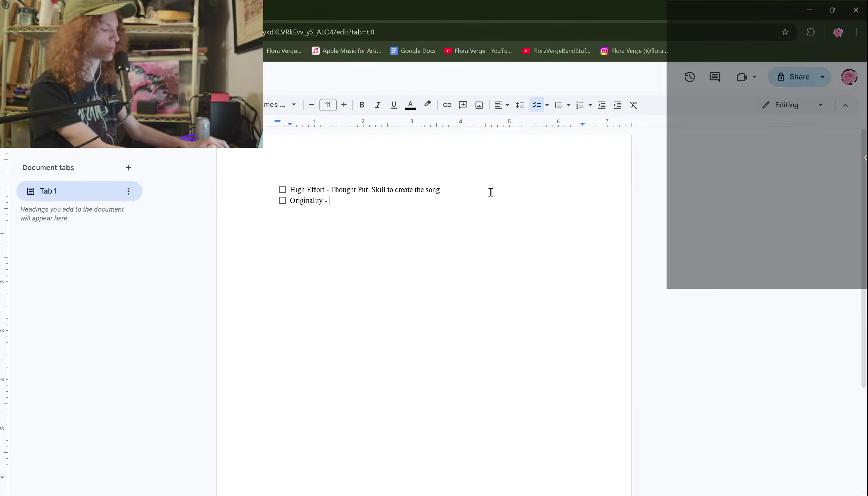
pyautogui.write("Something that hasn't be")
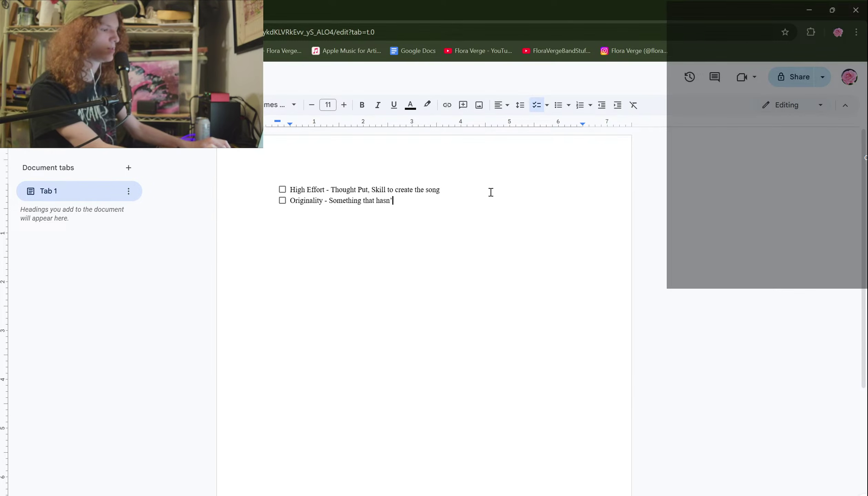
pyautogui.write('en mad')
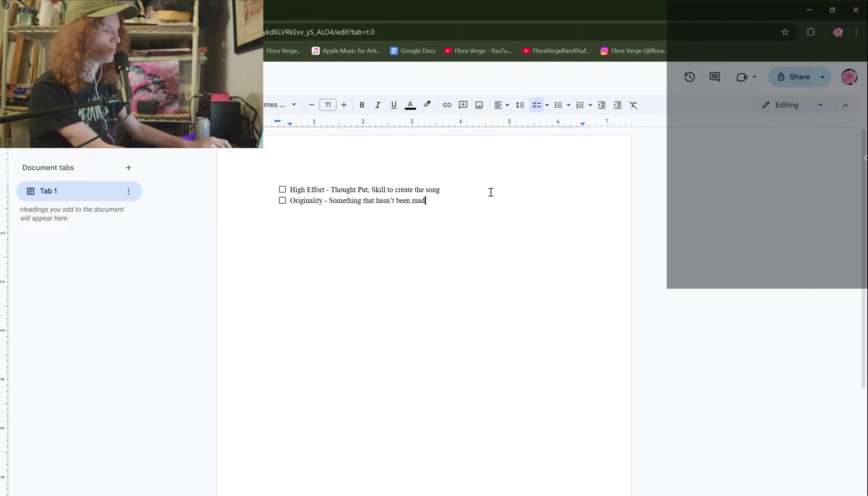
pyautogui.write('e before')
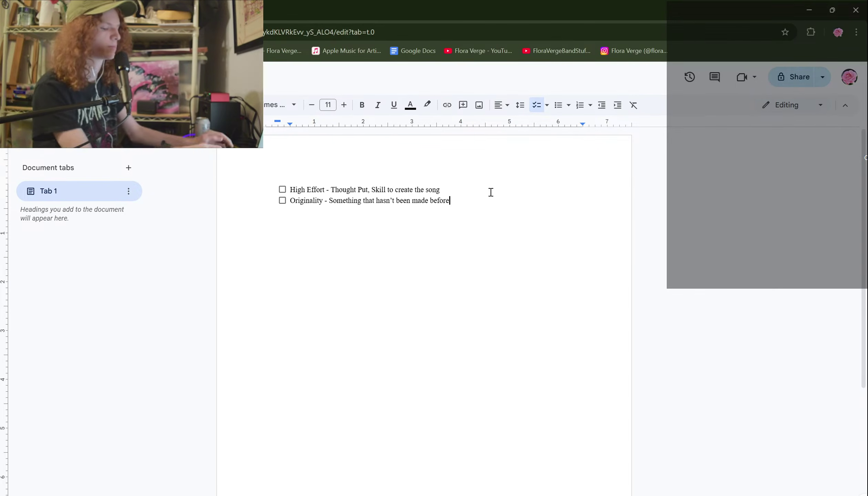
# Add a third checklist item reading "Memorable - Catchiness,"
pyautogui.press('Return')
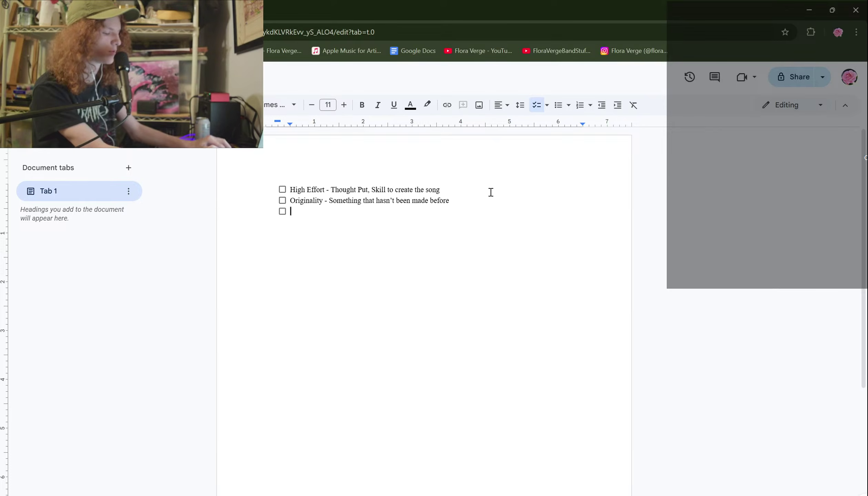
pyautogui.write('Memo')
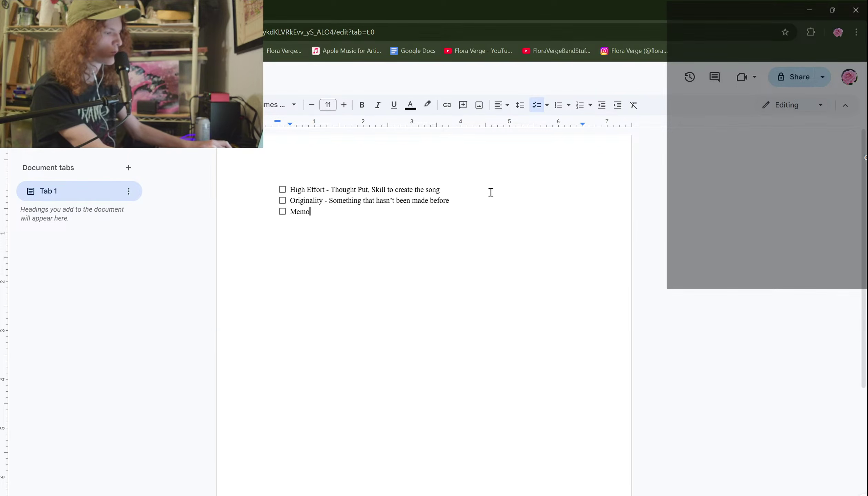
pyautogui.write('rable ')
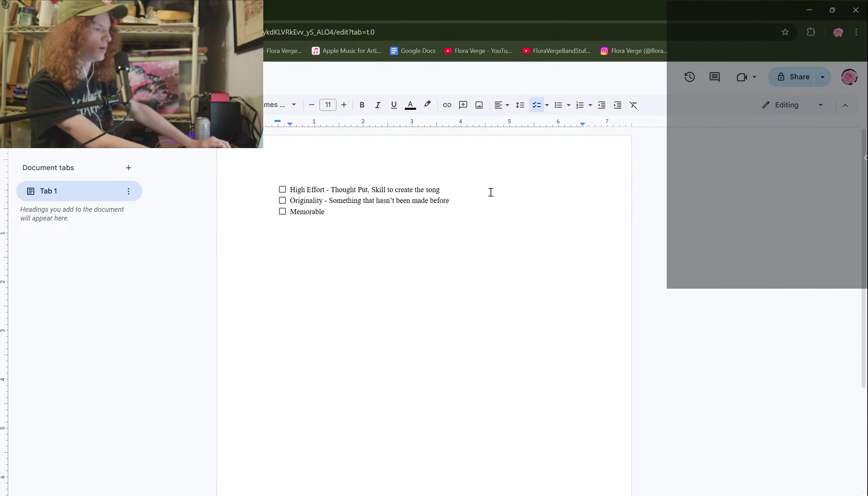
pyautogui.write('- ')
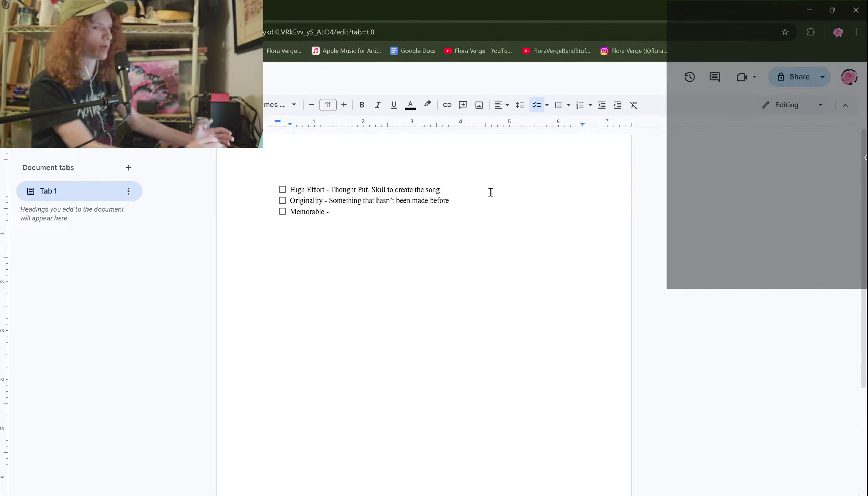
pyautogui.write('Catchiness.')
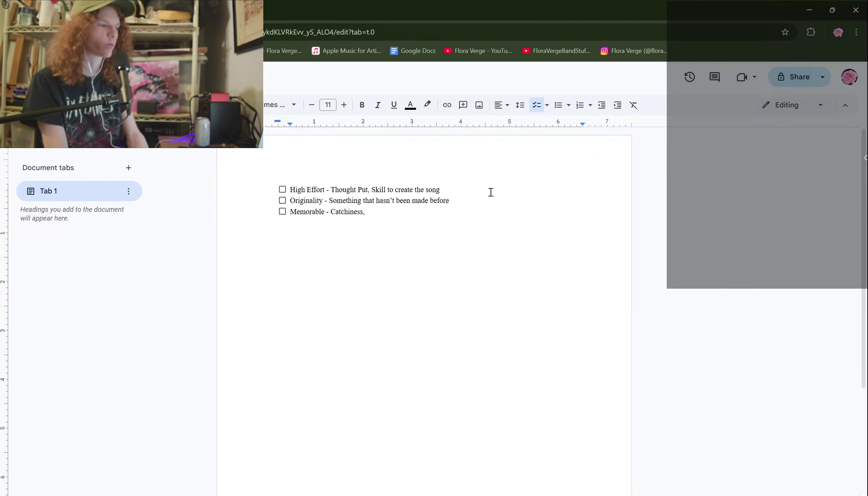
# Mark High Effort and Originality as checked, leaving Memorable unchecked
pyautogui.click(283, 212)
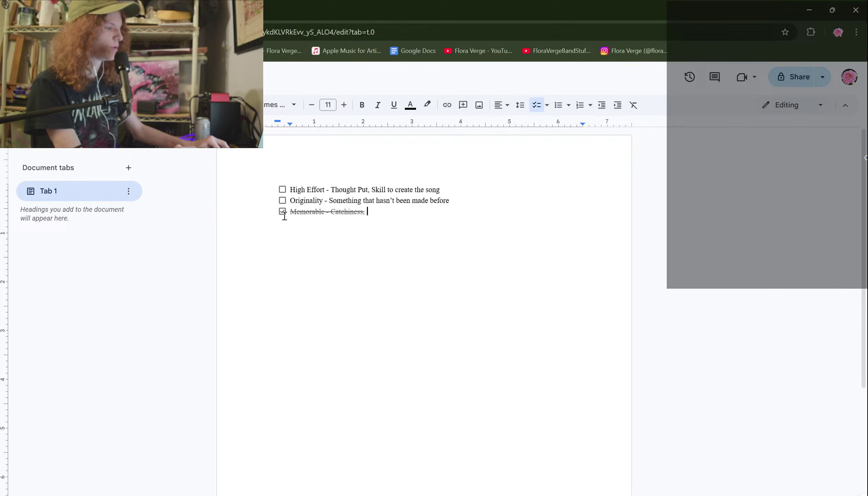
pyautogui.click(282, 212)
pyautogui.click(282, 200)
pyautogui.click(282, 189)
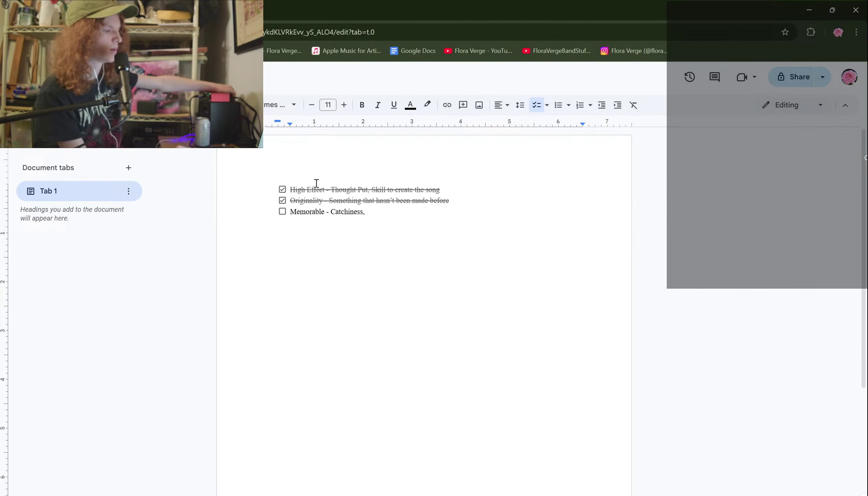
# Show the other two-item combinations: High Effort with Memorable checked, and Originality with Memorable checked
pyautogui.click(282, 200)
pyautogui.click(283, 211)
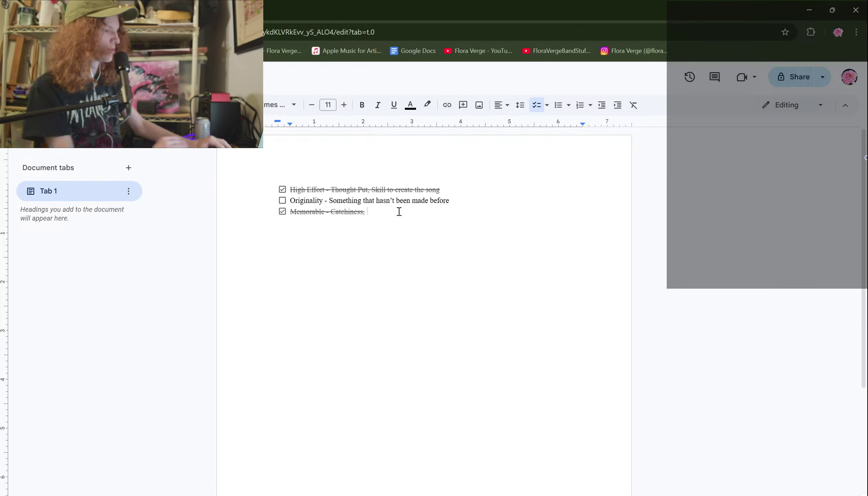
pyautogui.click(282, 189)
pyautogui.click(283, 200)
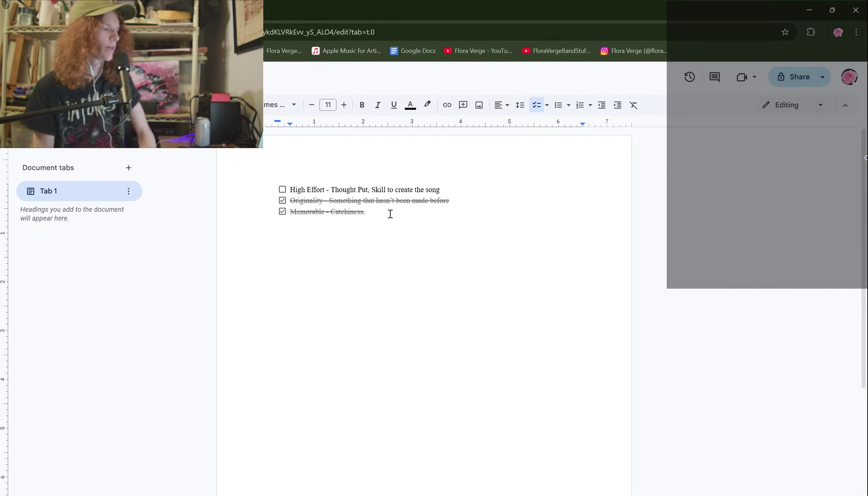
# Clear the checks on Originality and Memorable, and mark all three checklist items as checked
pyautogui.click(283, 201)
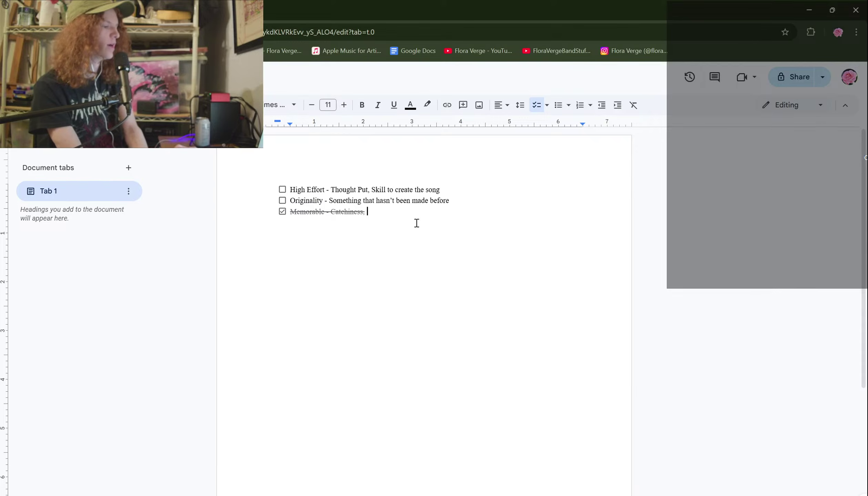
pyautogui.click(283, 211)
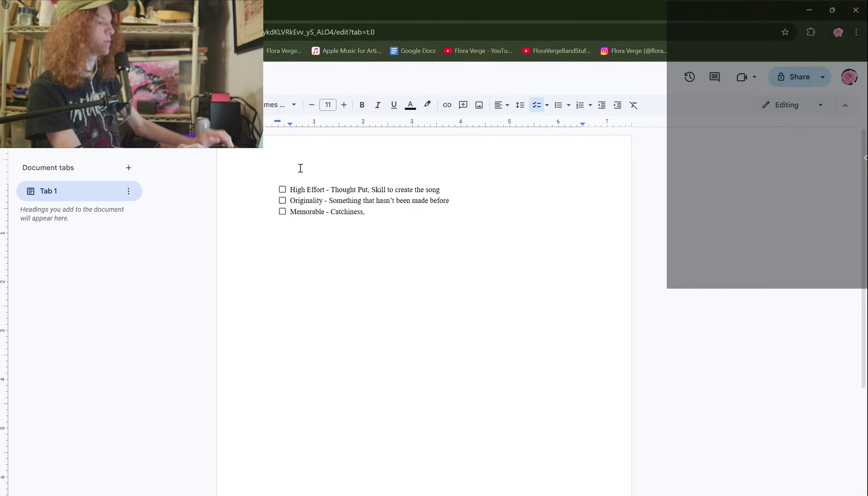
pyautogui.click(282, 189)
pyautogui.click(282, 200)
pyautogui.click(282, 211)
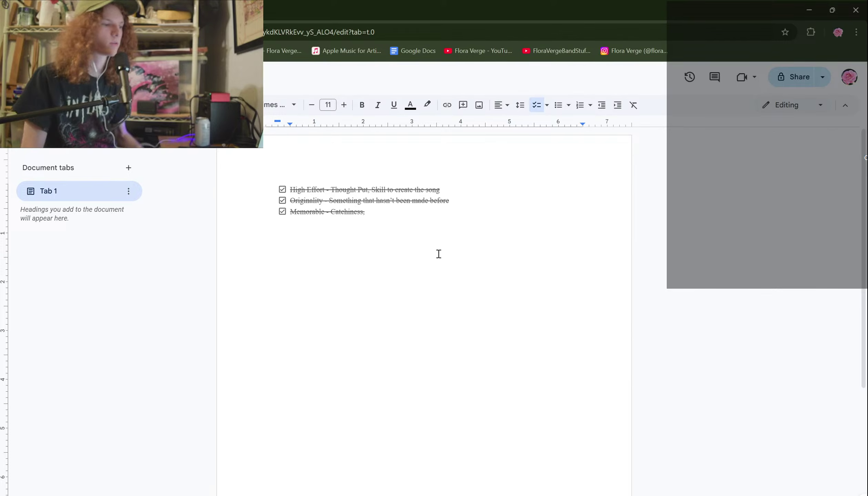
# Uncheck Originality and High Effort so only Memorable is checked, and check both items again
pyautogui.click(282, 200)
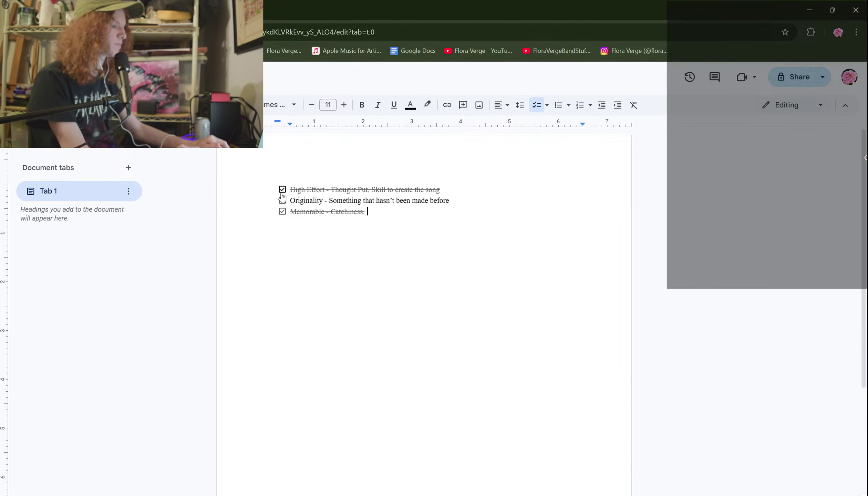
pyautogui.click(282, 189)
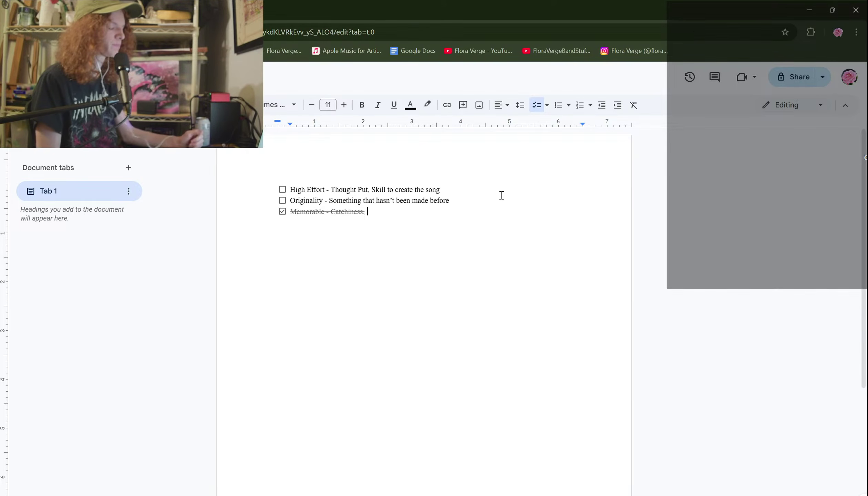
pyautogui.click(282, 200)
pyautogui.click(282, 189)
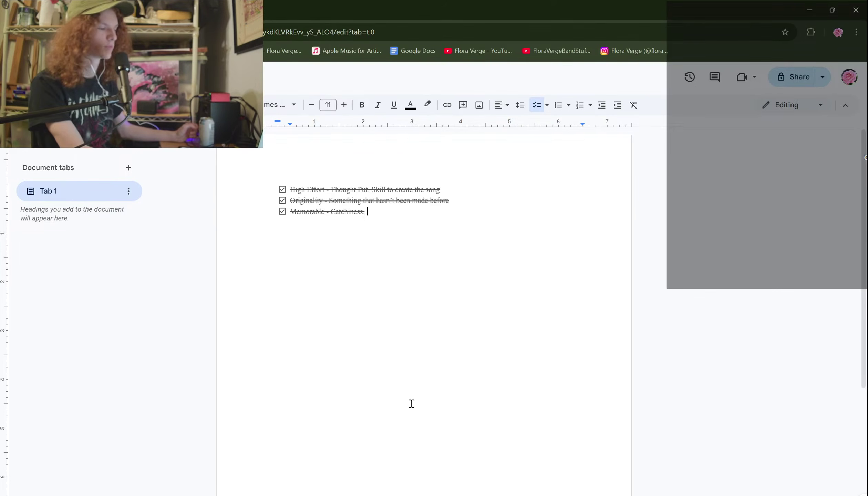
# Switch to Ableton Live and play back the run of short notes in the Jarble Lead chorus clip around bar 23
pyautogui.hotkey('alt', 'Tab')
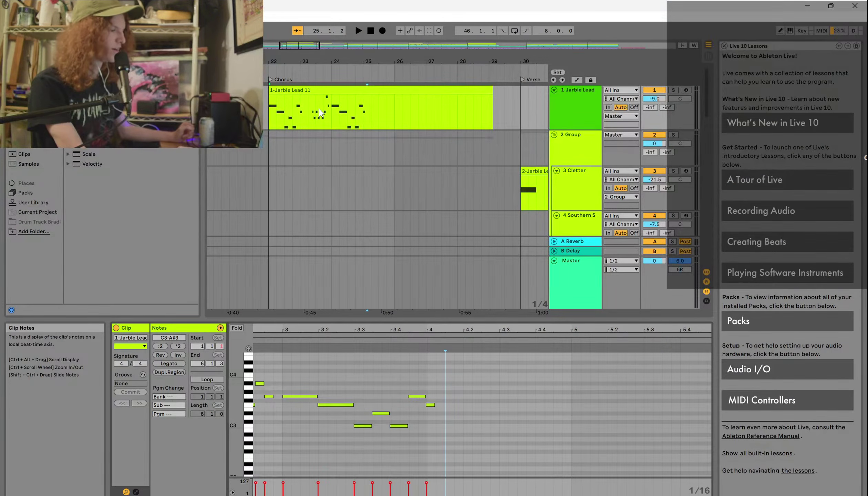
pyautogui.scroll(2, 310, 108)
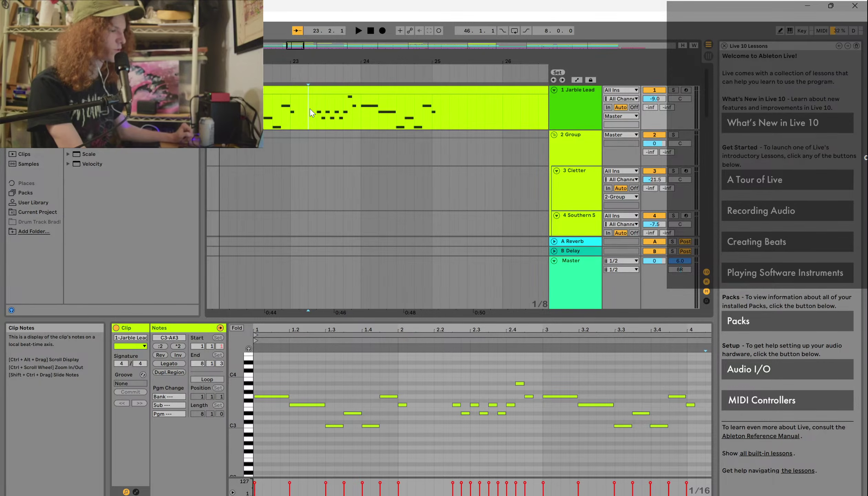
pyautogui.press('space')
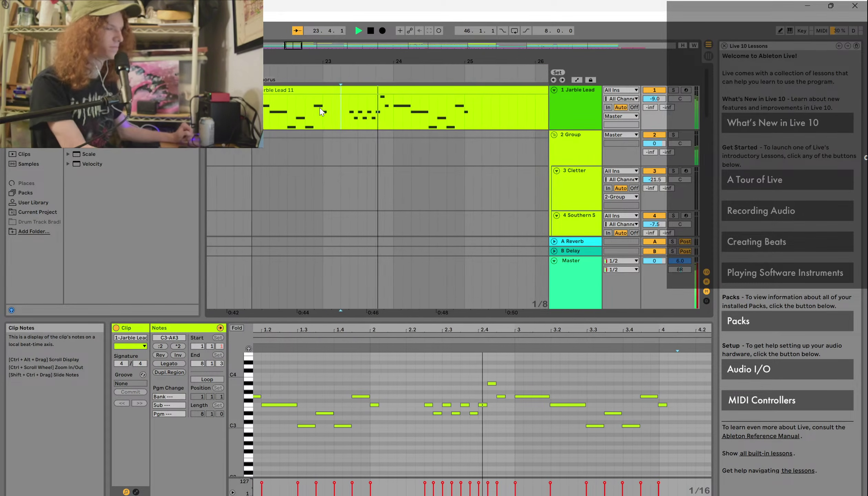
pyautogui.press('space')
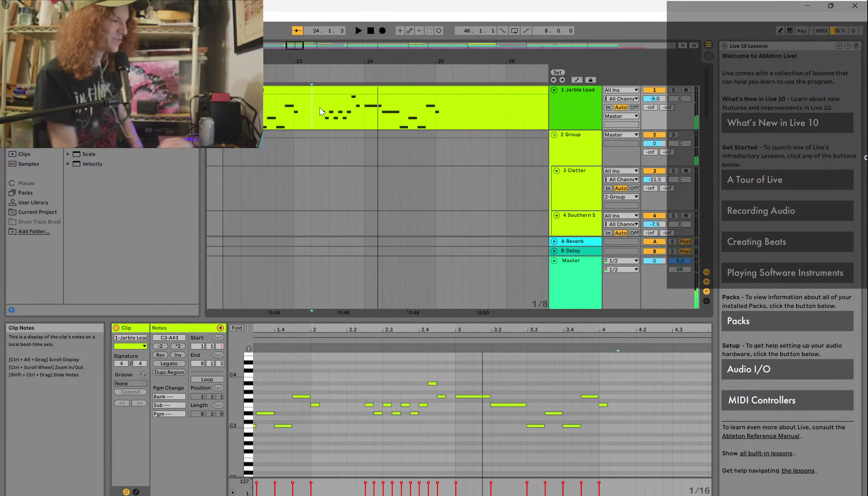
pyautogui.scroll(-5, 321, 111)
pyautogui.scroll(5, 321, 112)
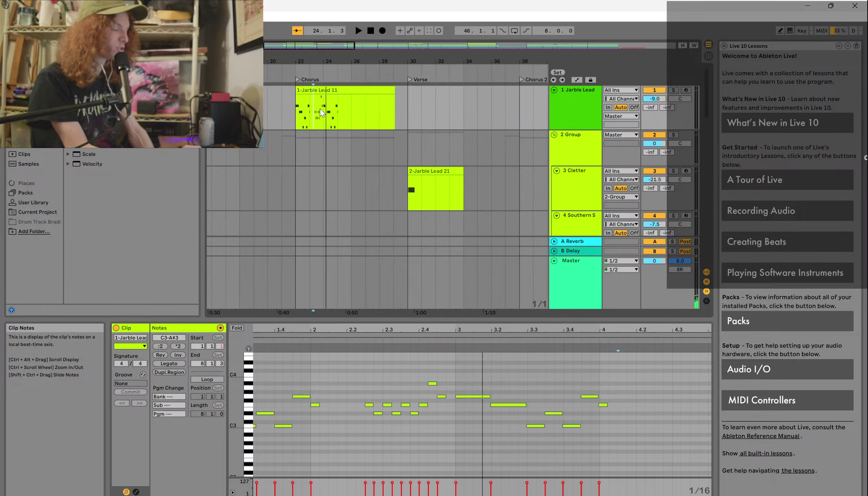